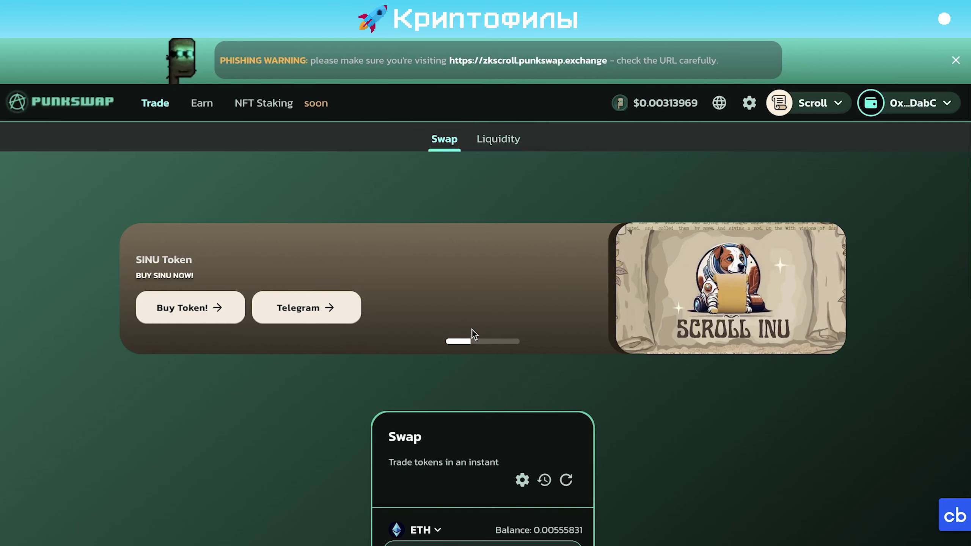
# Scroll through the PunkSwap ETH-to-PUNK swap page and open the PUNK price chart
pyautogui.scroll(-5, 472, 329)
pyautogui.scroll(5, 476, 243)
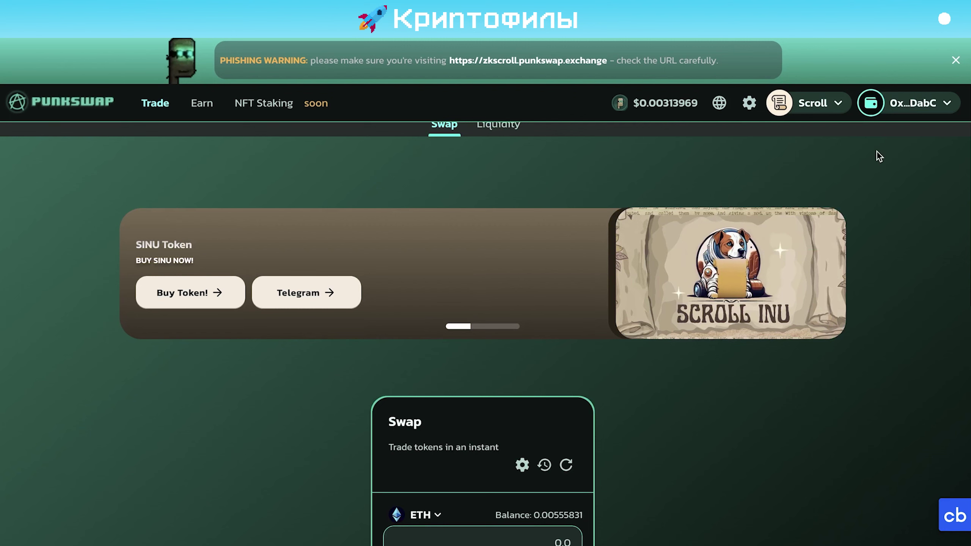
pyautogui.scroll(-3, 793, 300)
pyautogui.scroll(-5, 760, 400)
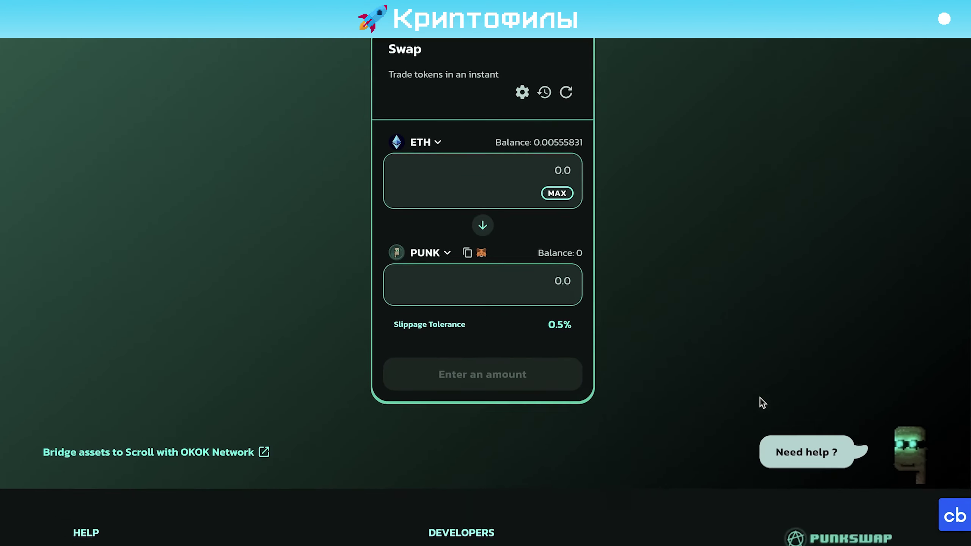
pyautogui.scroll(8, 727, 398)
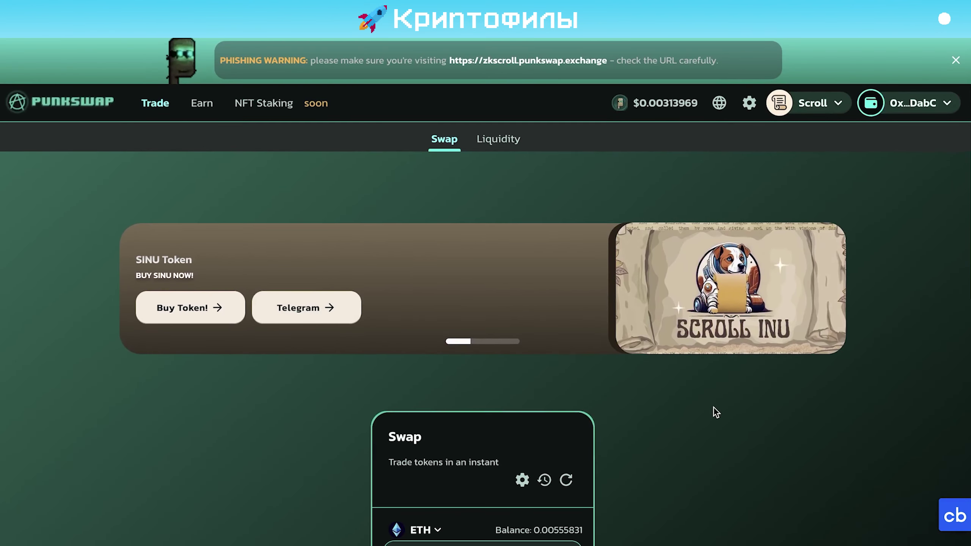
pyautogui.scroll(-12, 713, 408)
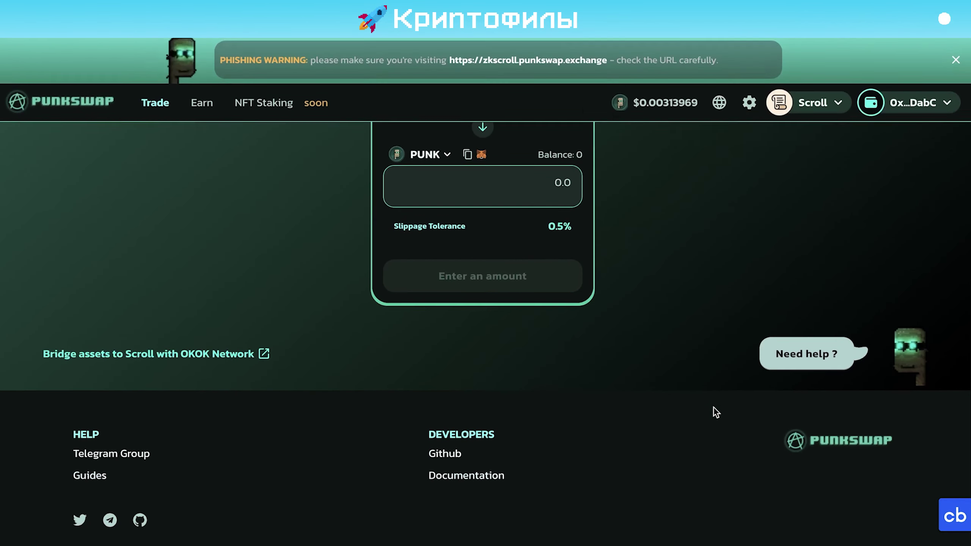
pyautogui.scroll(12, 660, 360)
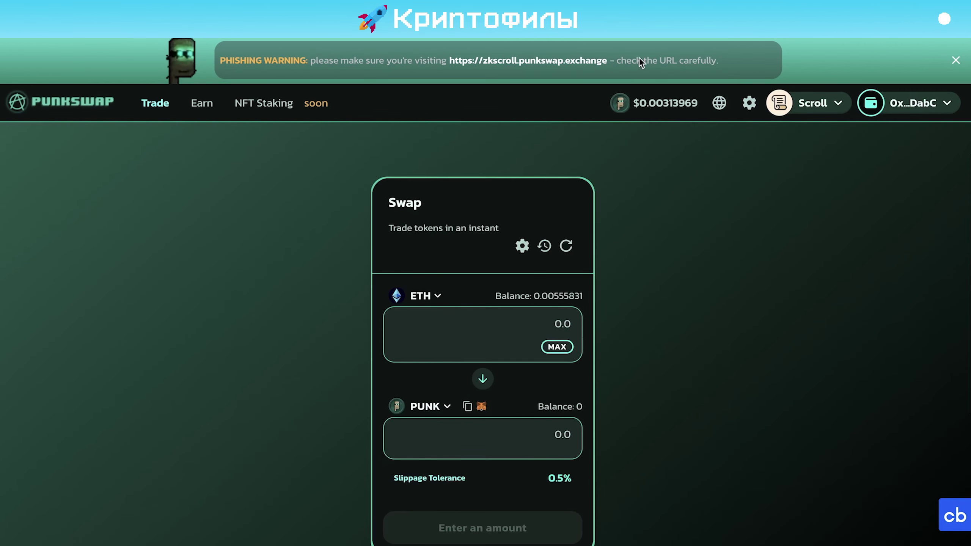
pyautogui.click(649, 102)
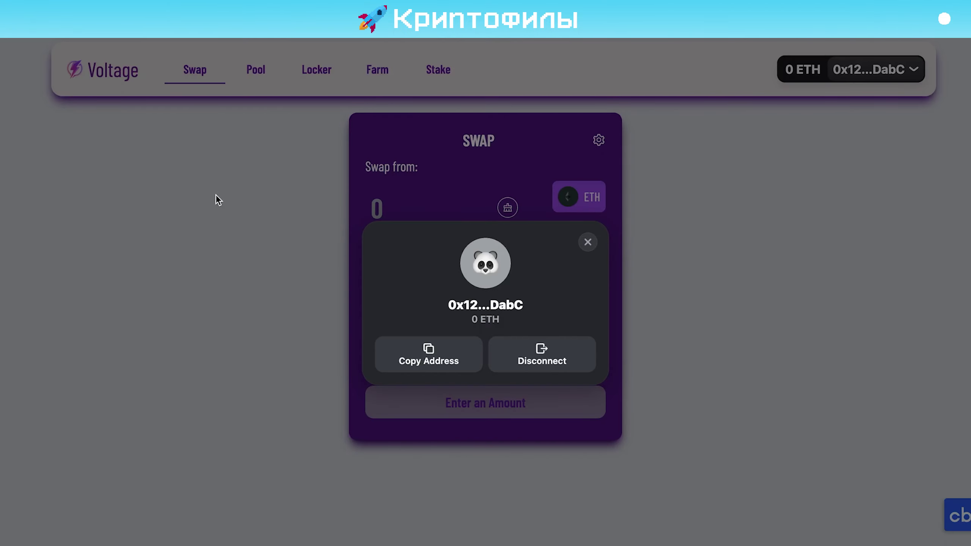
# Close the Voltage wallet details popup
pyautogui.click(588, 242)
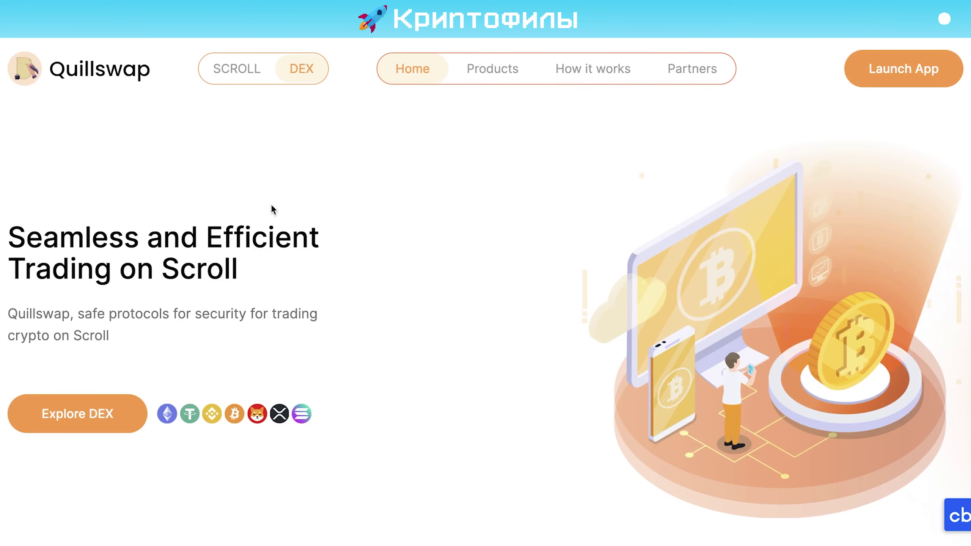
# Scroll up and down Quillswap's landing page to see its products, partners and contact form
pyautogui.scroll(-1, 242, 359)
pyautogui.scroll(1, 258, 284)
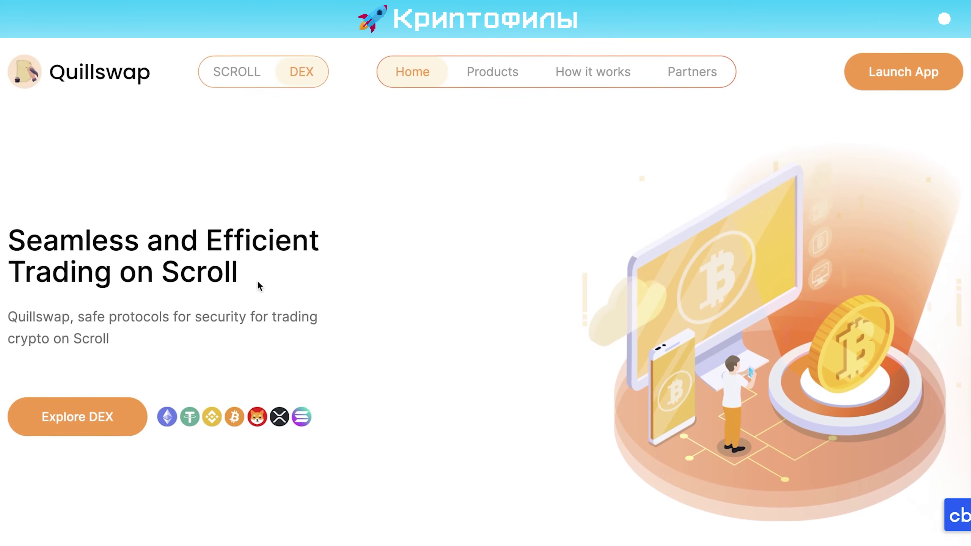
pyautogui.scroll(-20, 257, 280)
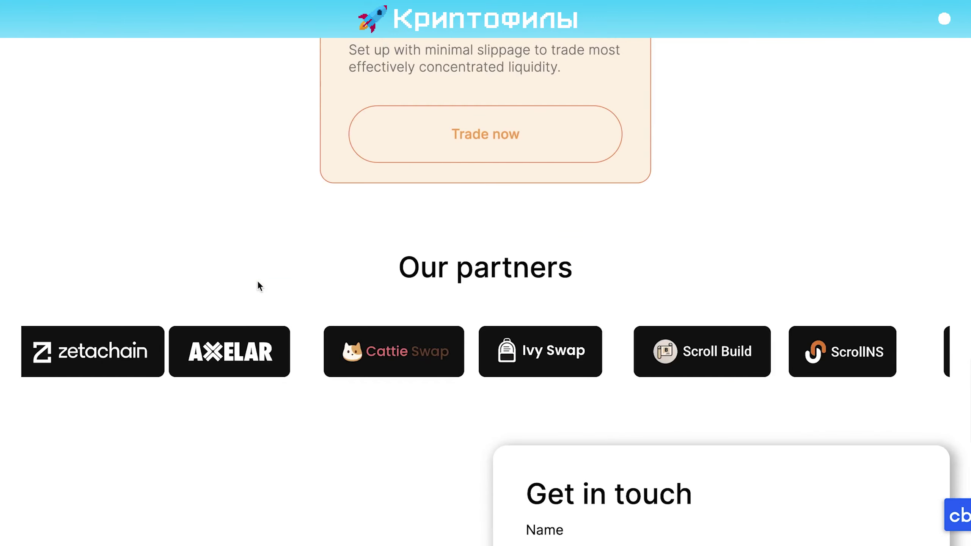
pyautogui.scroll(-6, 257, 281)
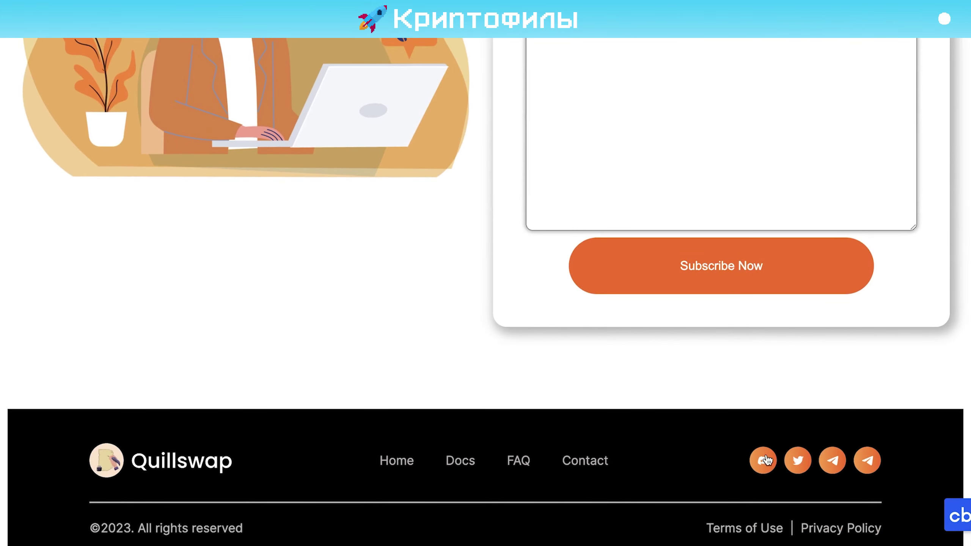
pyautogui.scroll(15, 847, 429)
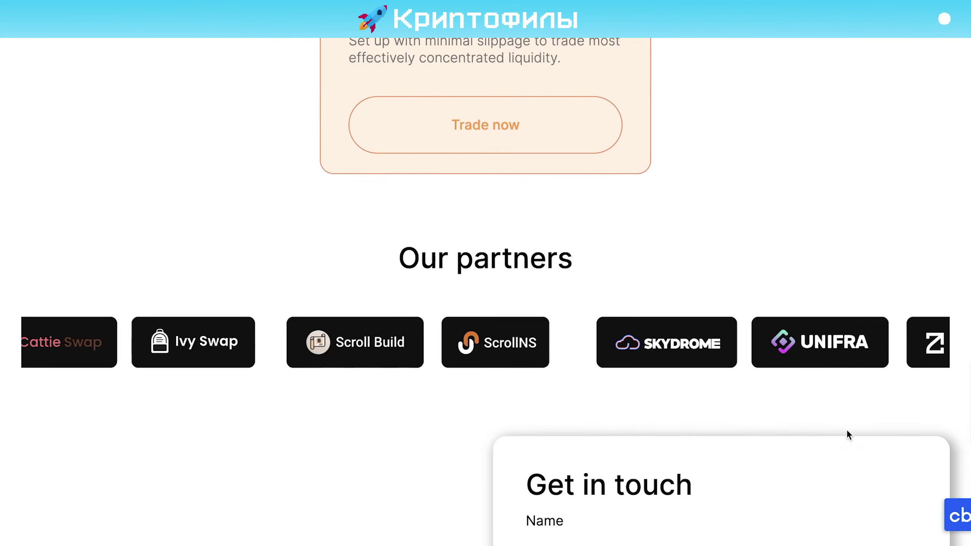
pyautogui.scroll(-5, 846, 429)
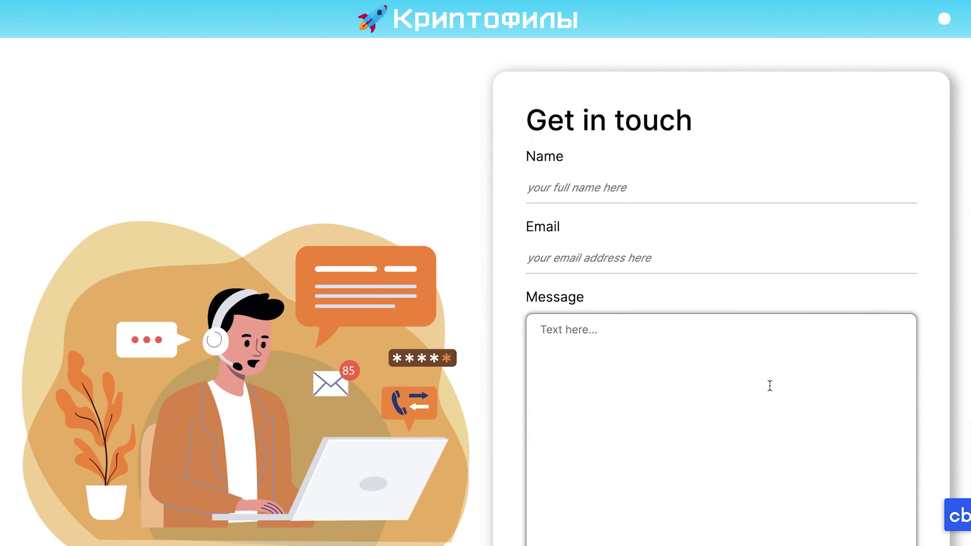
pyautogui.scroll(12, 770, 384)
pyautogui.scroll(5, 769, 384)
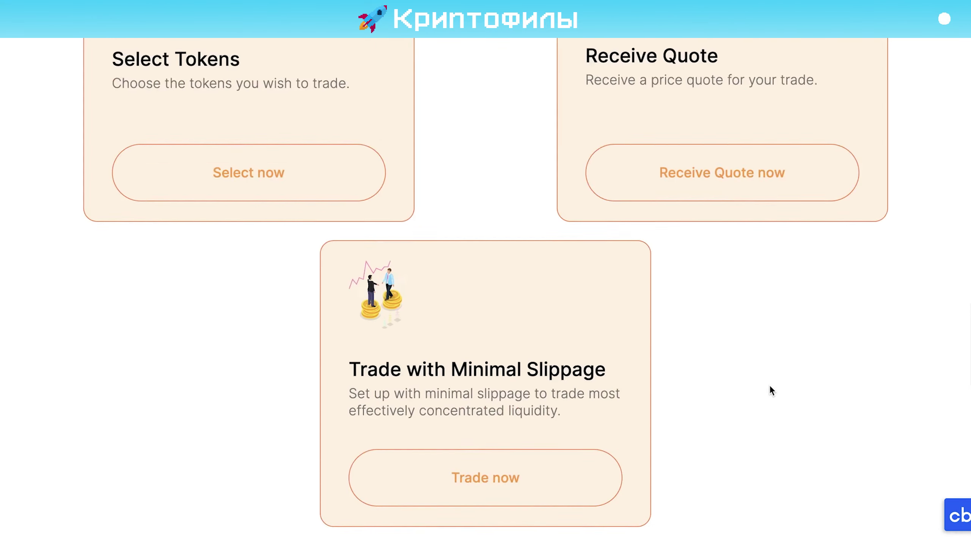
pyautogui.scroll(-15, 769, 384)
pyautogui.scroll(15, 770, 384)
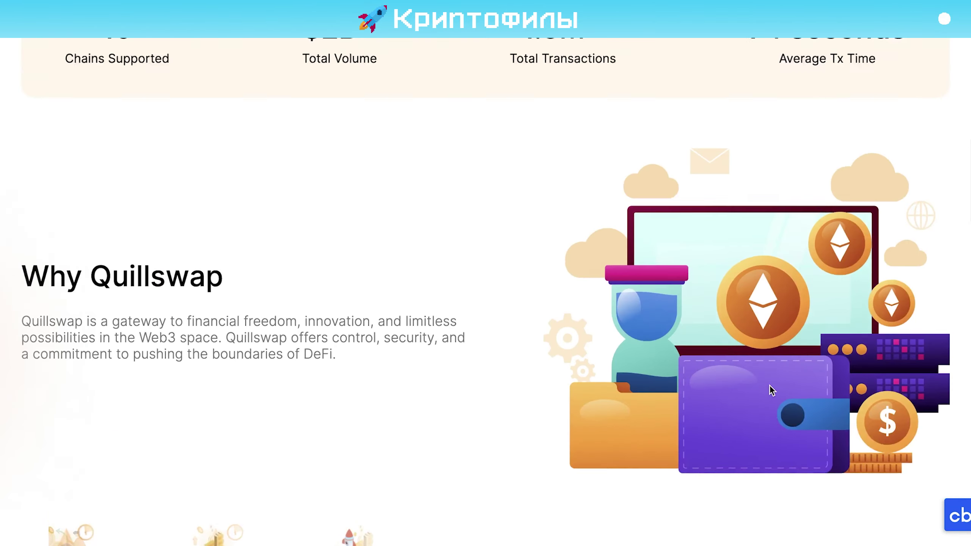
pyautogui.scroll(5, 769, 385)
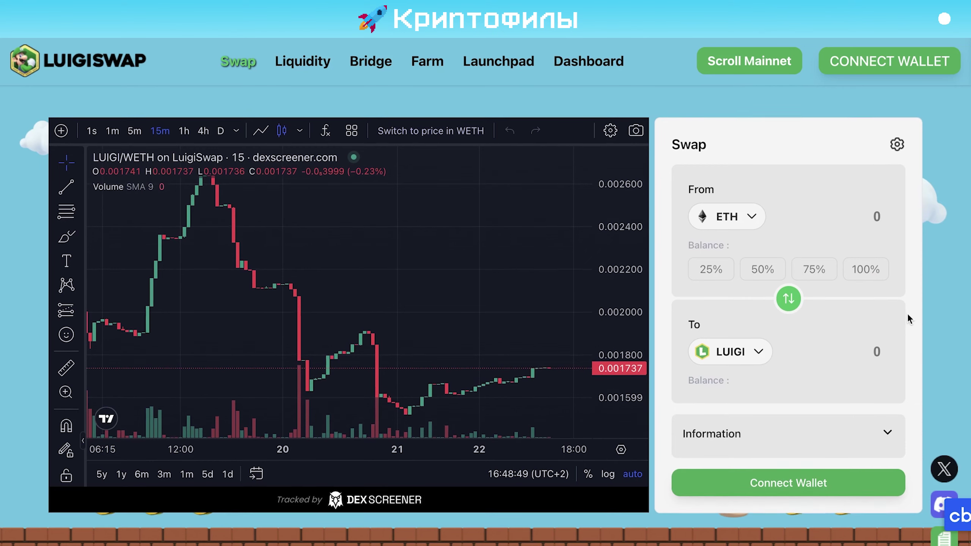
# Keep Scroll Mainnet as LuigiSwap's chain and check the Launchpad section
pyautogui.click(773, 61)
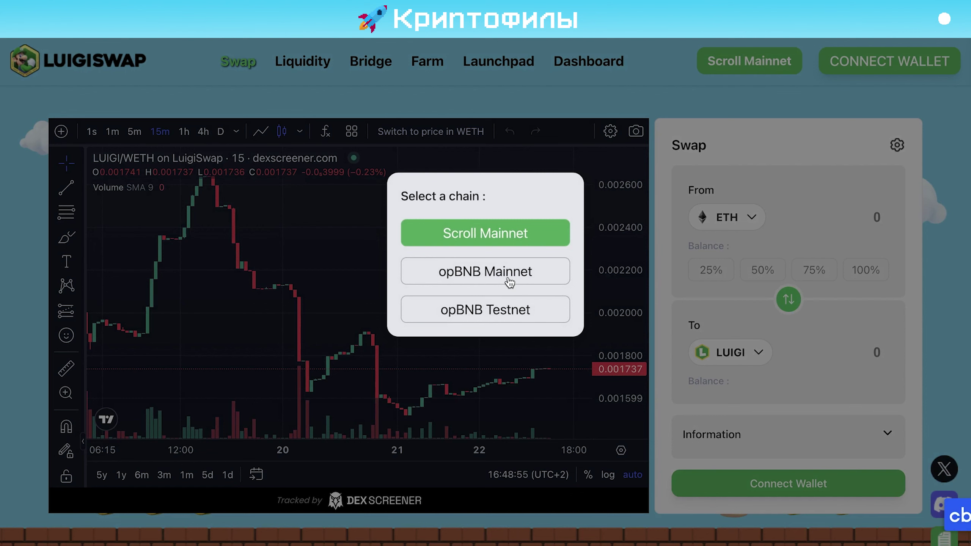
pyautogui.click(595, 87)
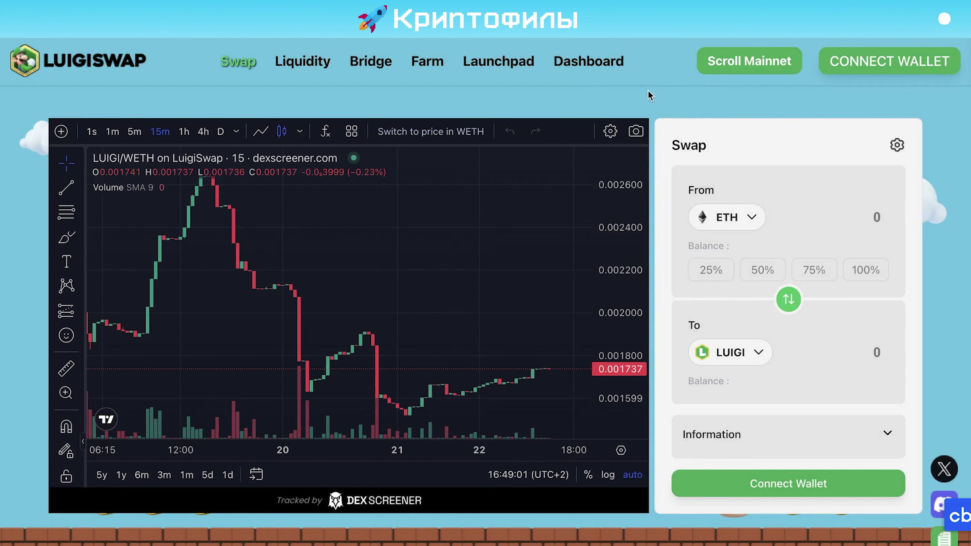
pyautogui.click(498, 61)
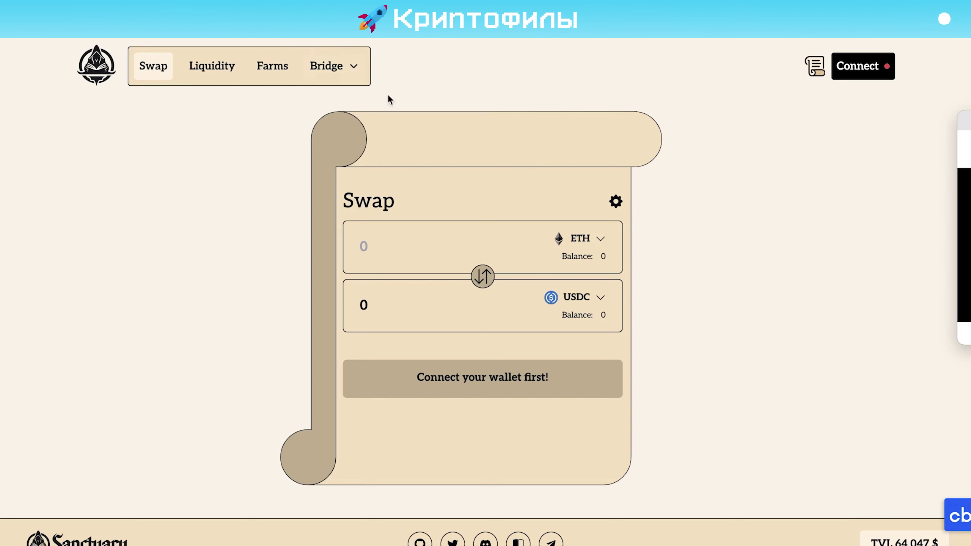
# View and dismiss Sanctuary's wallet connection choices, then return to the Scroll маршрут spreadsheet
pyautogui.click(862, 72)
pyautogui.click(683, 206)
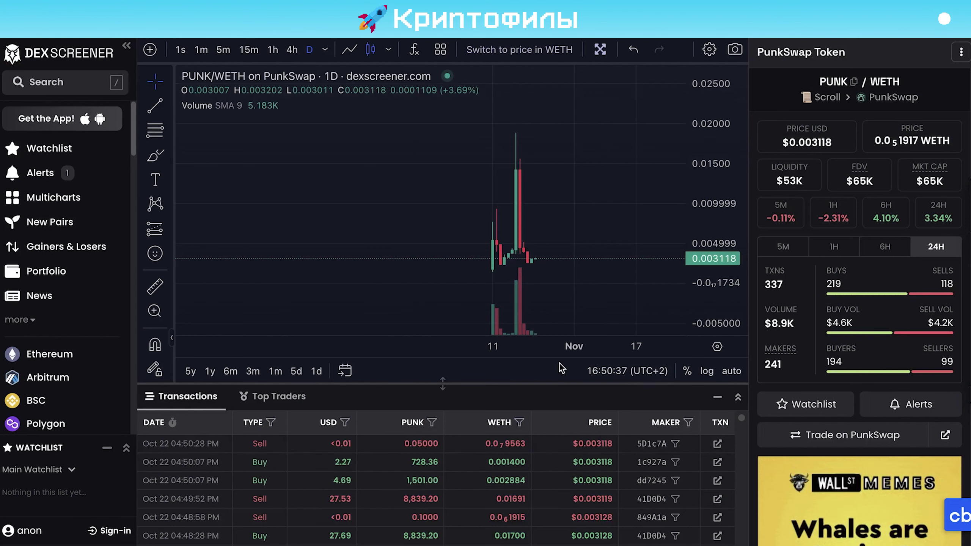
pyautogui.moveTo(486, 1)
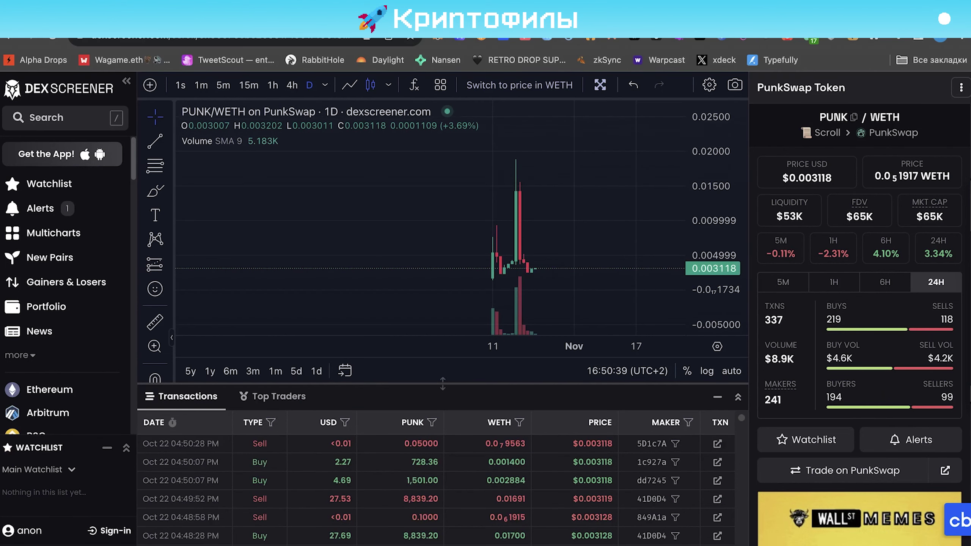
pyautogui.click(467, 26)
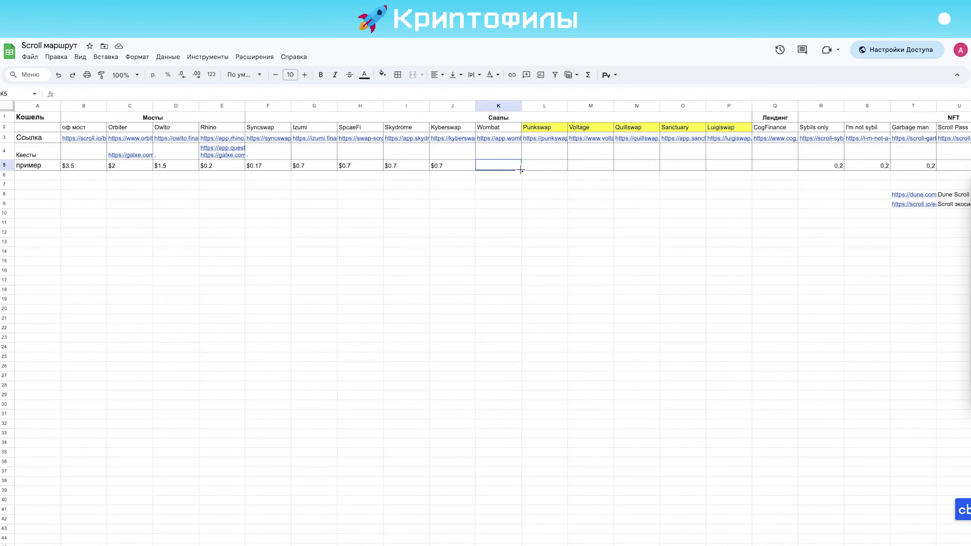
# Review swap costs in row 5, swap names in row 2 and links in row 3, from Syncswap to Quillswap
pyautogui.press('Right')
pyautogui.press('Right')
pyautogui.press('Right')
pyautogui.press('Right')
pyautogui.press('Left')
pyautogui.press('Left')
pyautogui.press('Left')
pyautogui.press('Left')
pyautogui.press('Left')
pyautogui.press('Left')
pyautogui.press('Left')
pyautogui.press('Left')
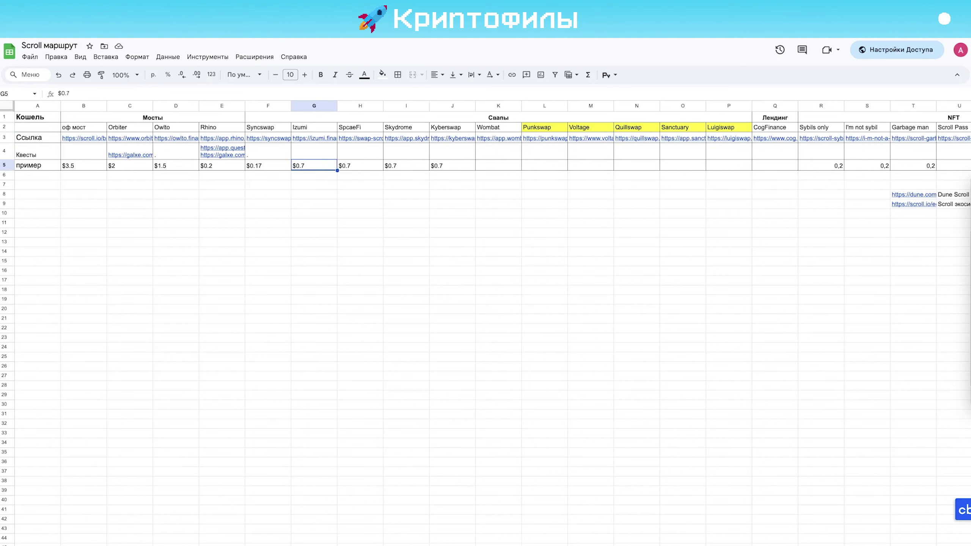
pyautogui.press('Right')
pyautogui.press('Right')
pyautogui.press('Right')
pyautogui.press('Right')
pyautogui.press('Right')
pyautogui.press('Right')
pyautogui.press('Right')
pyautogui.press('Right')
pyautogui.press('Right')
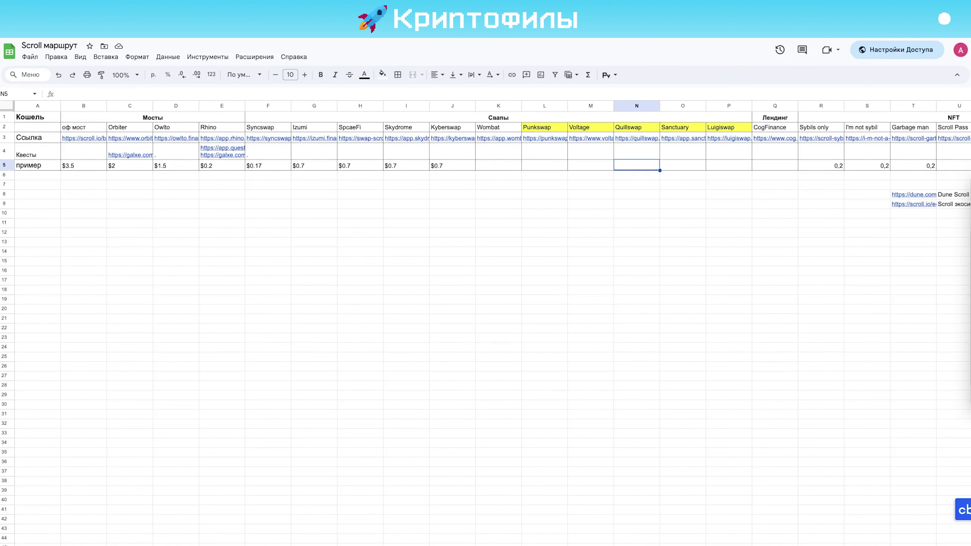
pyautogui.press('Left')
pyautogui.press('Left')
pyautogui.press('Left')
pyautogui.press('Left')
pyautogui.press('Left')
pyautogui.press('Left')
pyautogui.press('Left')
pyautogui.press('Left')
pyautogui.press('Left')
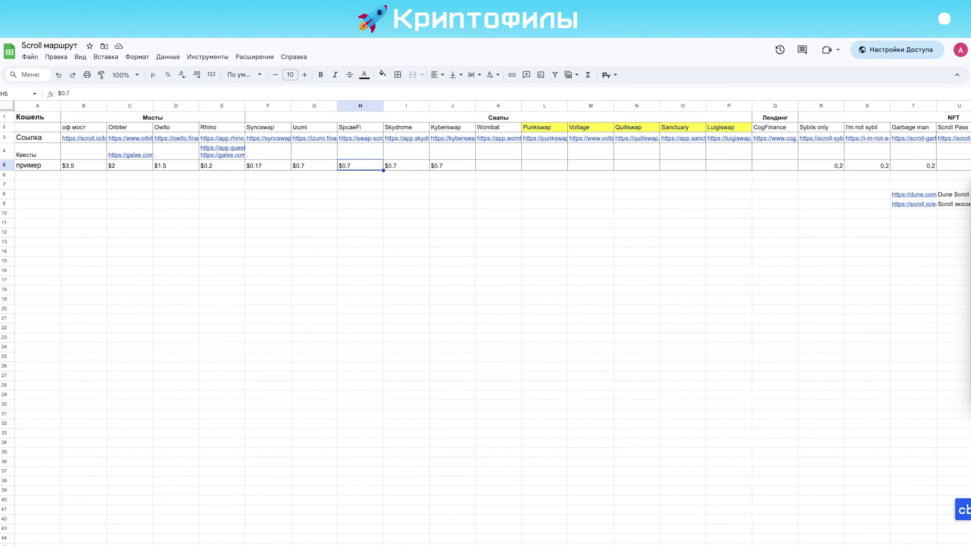
pyautogui.press('Left')
pyautogui.press('Up')
pyautogui.press('Up')
pyautogui.press('Up')
pyautogui.press('Right')
pyautogui.press('Right')
pyautogui.press('Right')
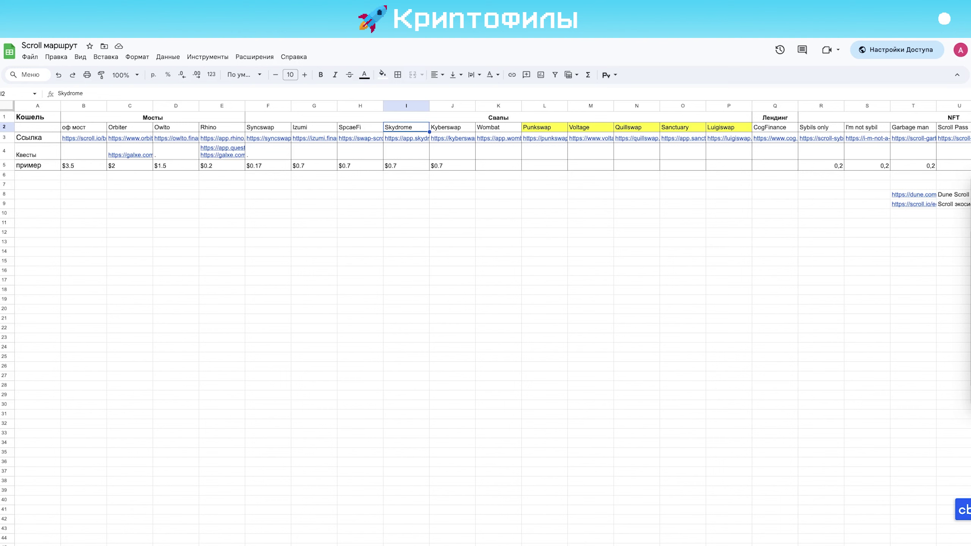
pyautogui.press('Down')
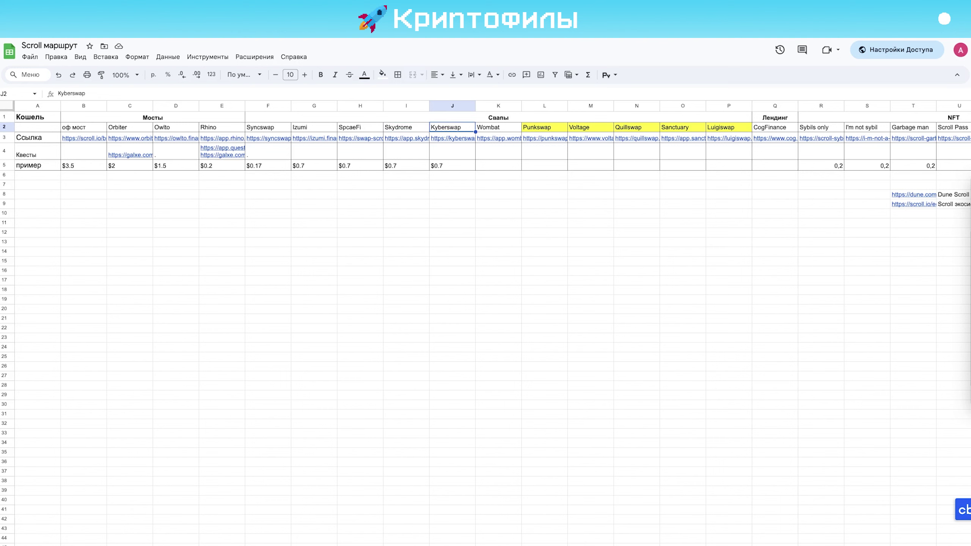
pyautogui.press('Right')
pyautogui.press('Right')
pyautogui.press('Right')
pyautogui.press('Right')
pyautogui.press('Right')
pyautogui.press('Right')
pyautogui.press('Right')
pyautogui.press('Right')
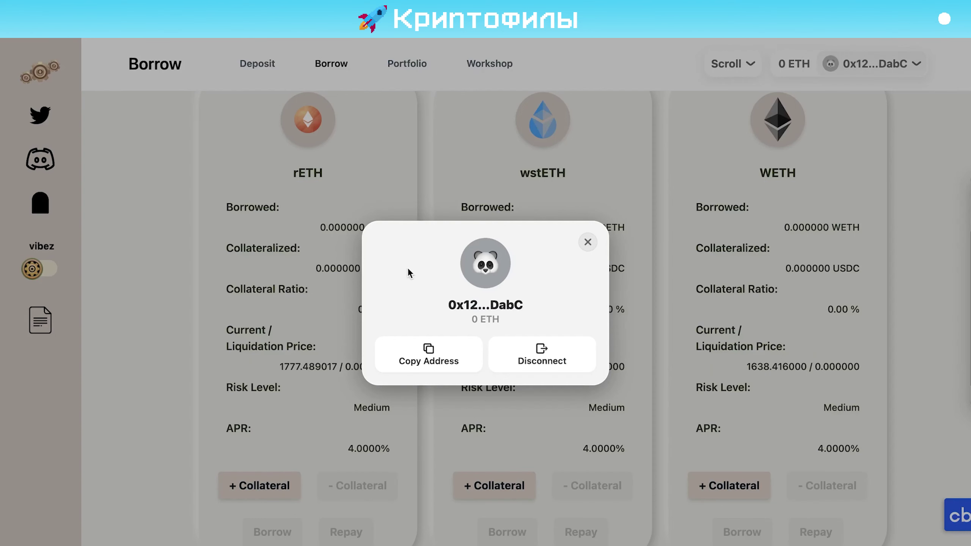
# Close the wallet popup and look over Cog Finance's Deposit page
pyautogui.click(585, 242)
pyautogui.scroll(3, 349, 216)
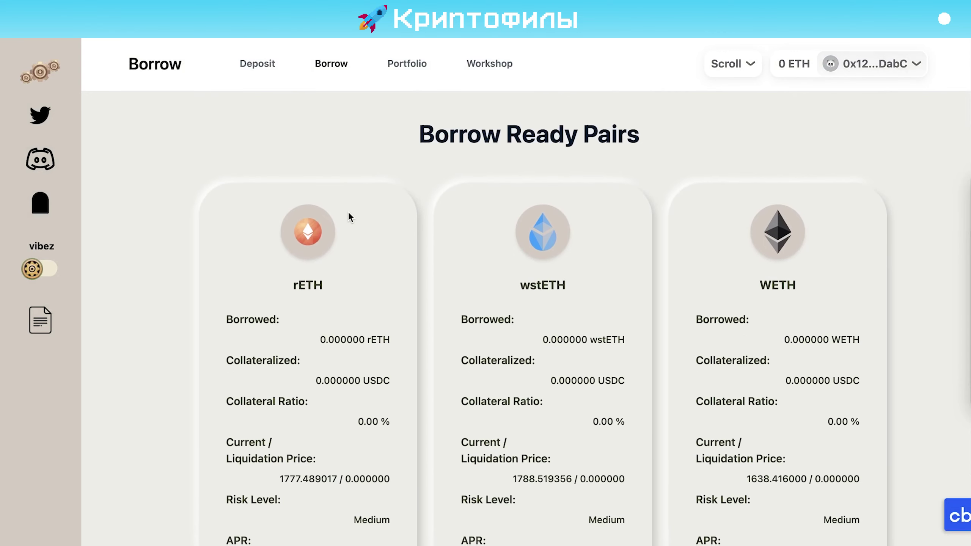
pyautogui.scroll(-1, 304, 152)
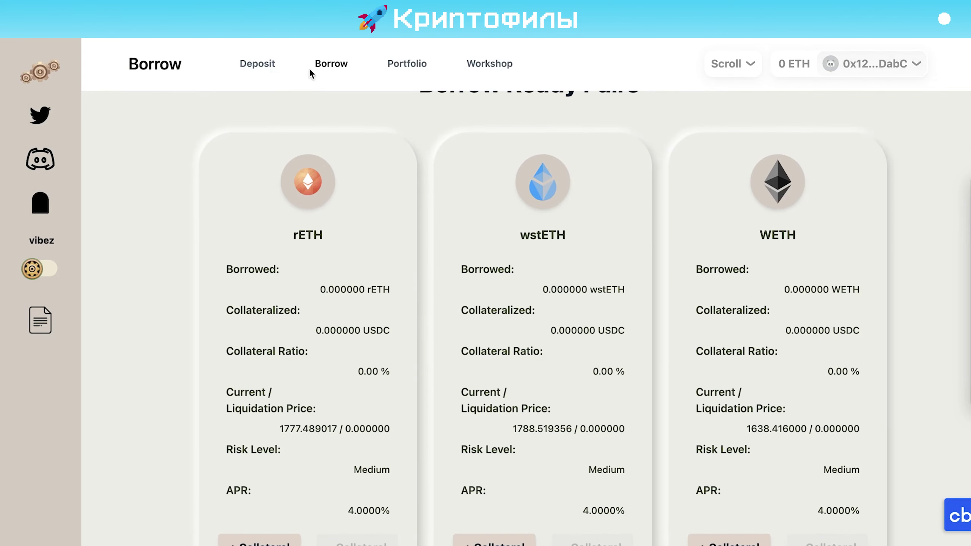
pyautogui.scroll(-1, 375, 216)
pyautogui.click(254, 65)
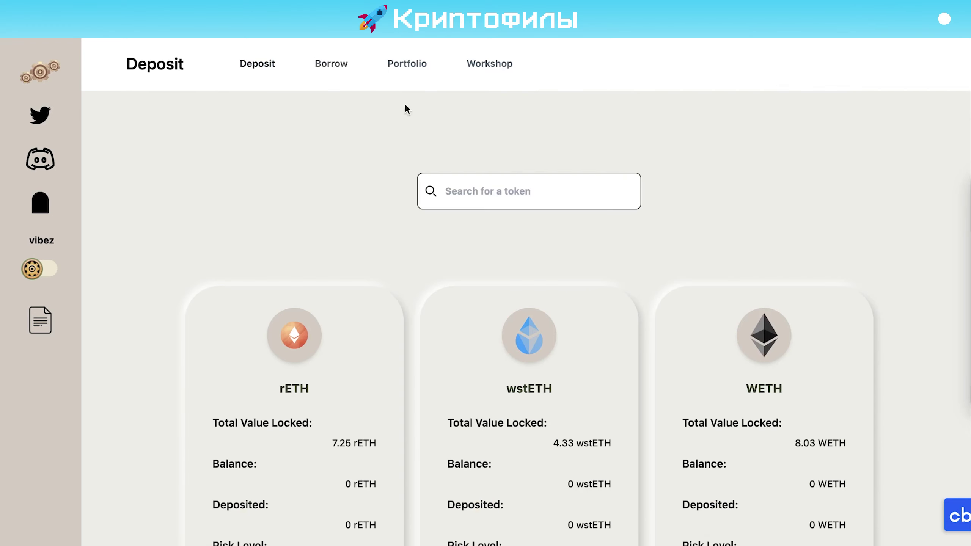
pyautogui.scroll(-3, 269, 354)
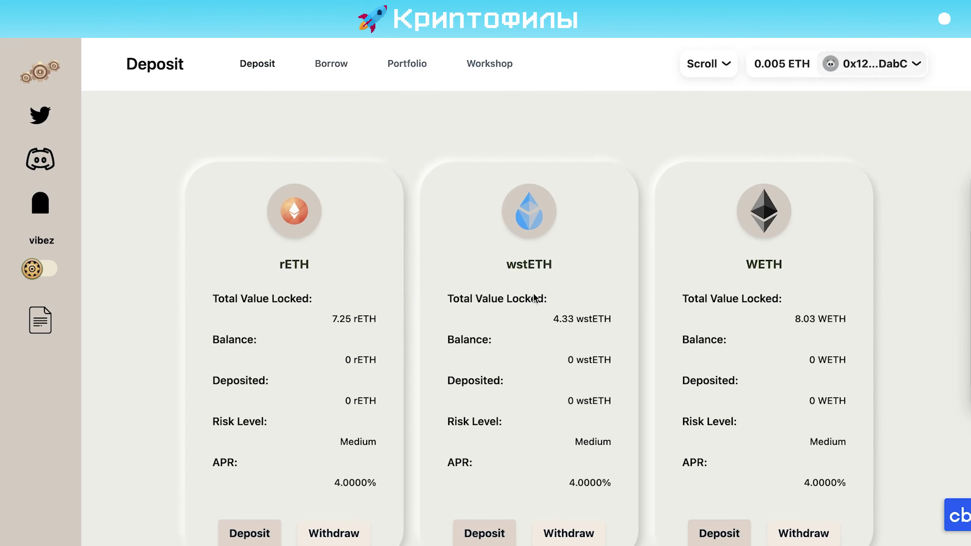
pyautogui.scroll(-1, 672, 340)
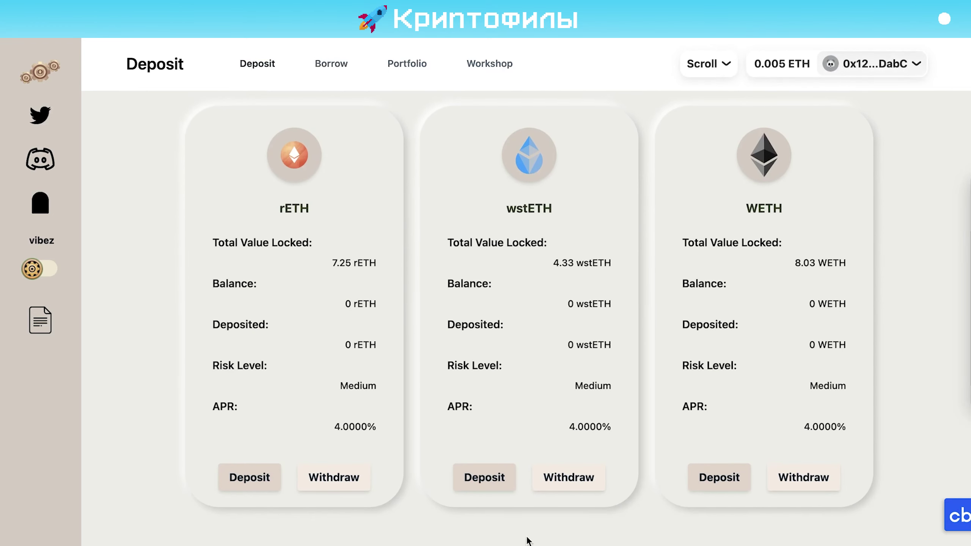
# Return to the Borrow pairs and open + Collateral on the WETH pair
pyautogui.click(332, 65)
pyautogui.scroll(-2, 713, 264)
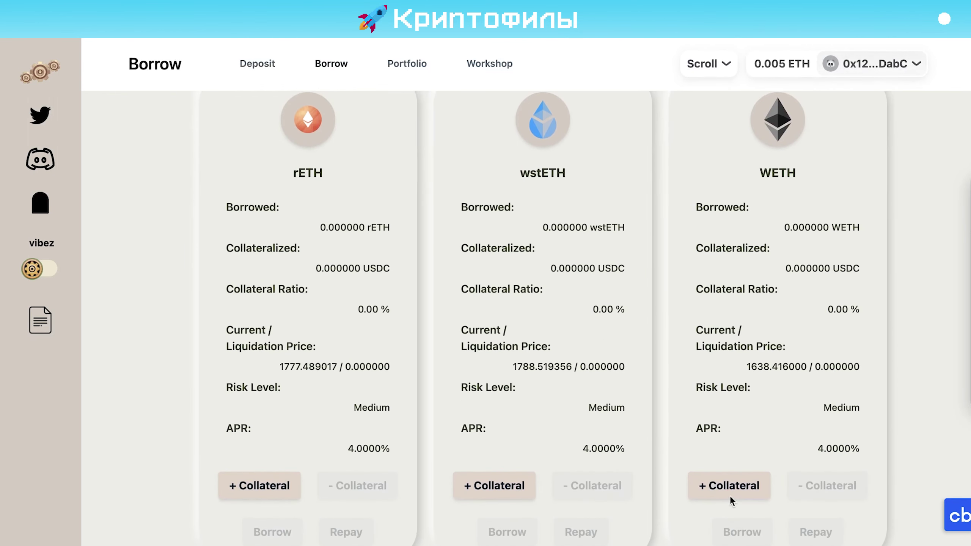
pyautogui.click(737, 491)
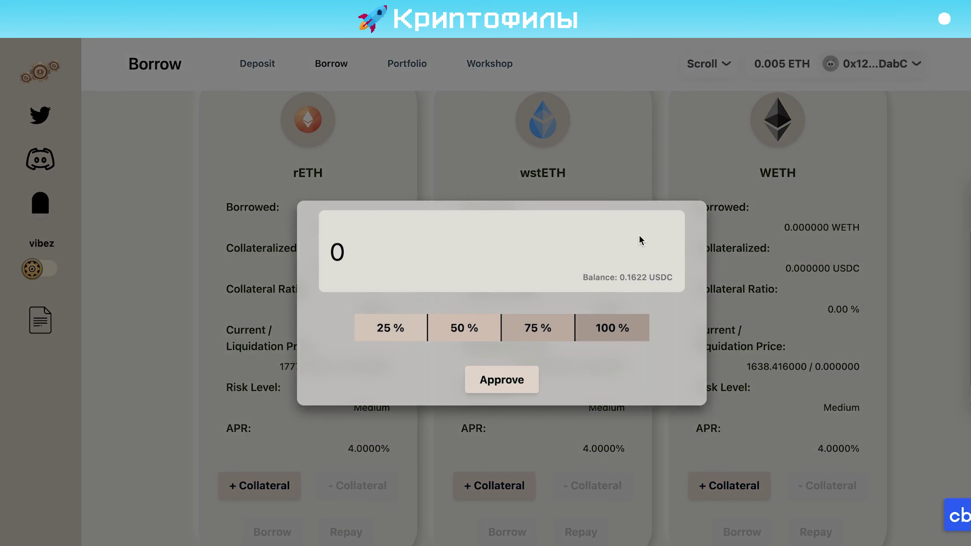
# Enter 0.1 USDC collateral and request approval, rejecting the first max spending-cap request
pyautogui.click(349, 238)
pyautogui.write('.1')
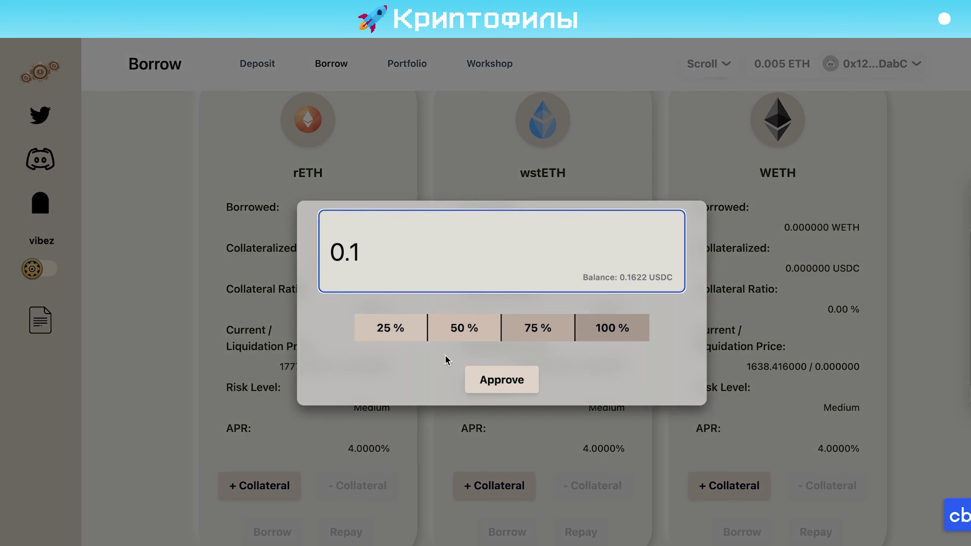
pyautogui.click(508, 378)
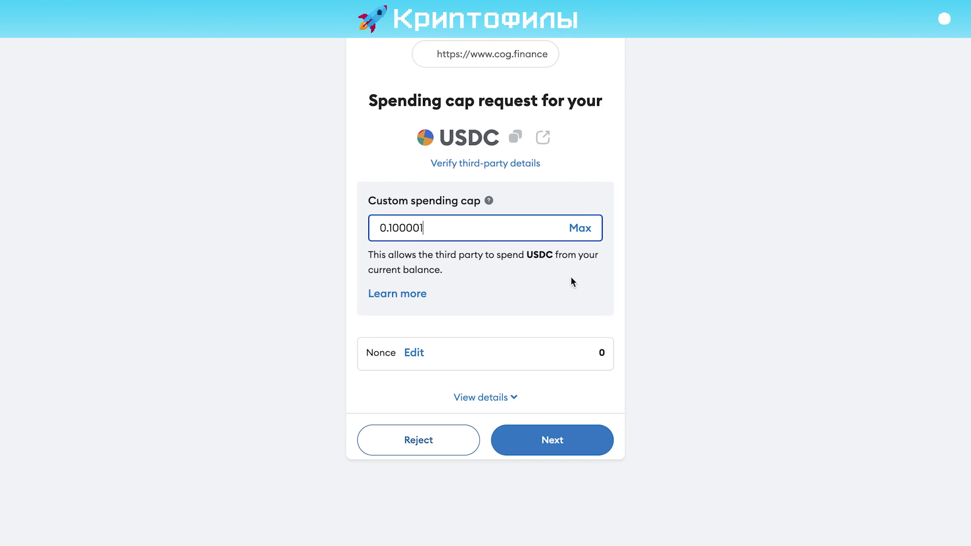
pyautogui.click(581, 228)
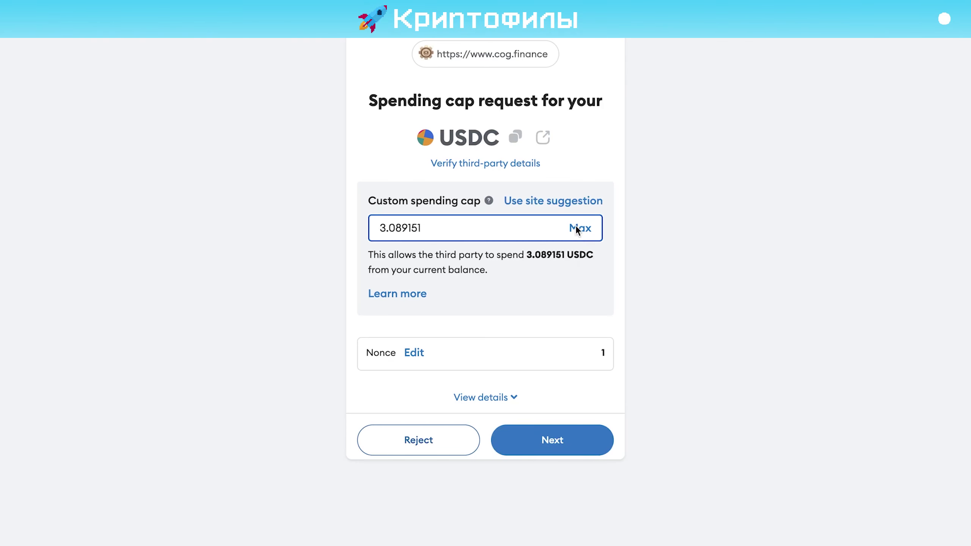
pyautogui.click(541, 440)
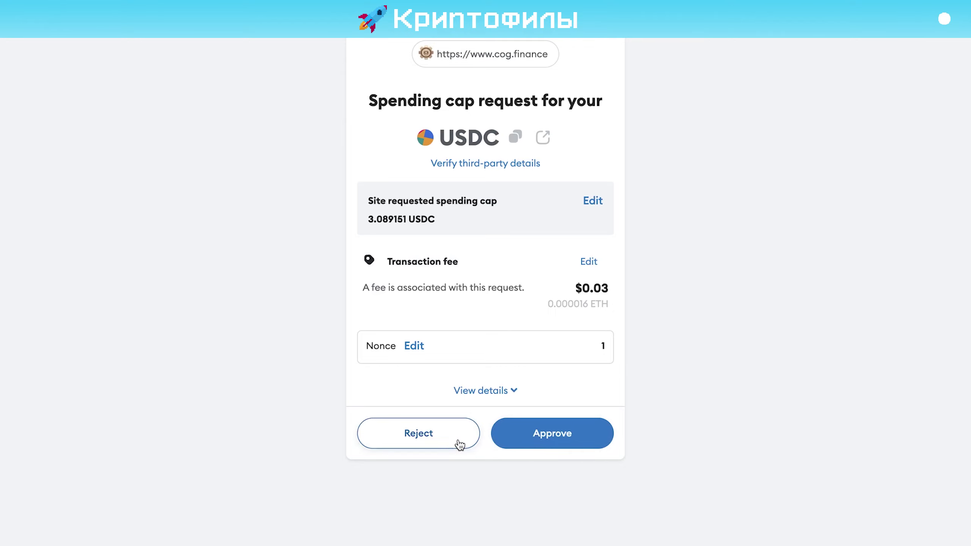
pyautogui.click(494, 427)
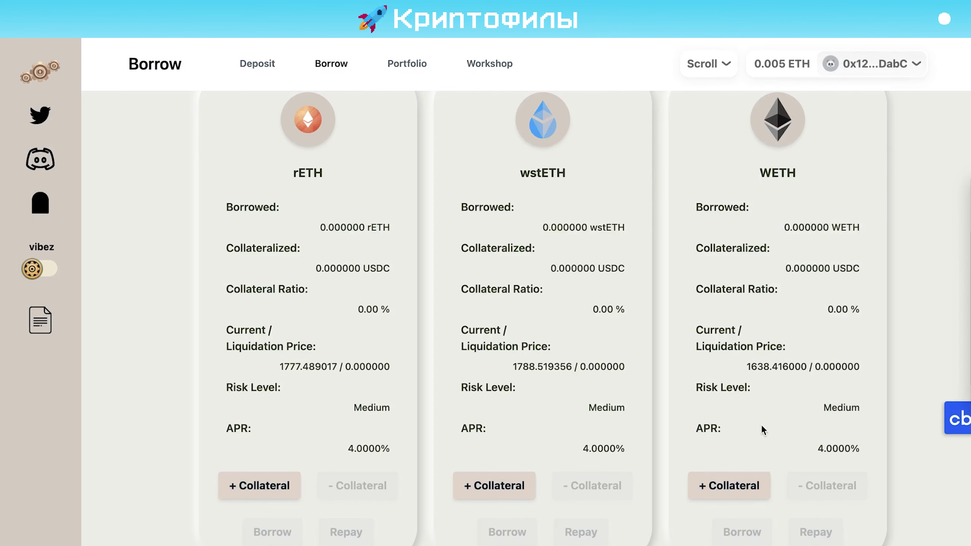
# Re-enter 0.1 USDC and approve the maximum USDC spending cap in MetaMask
pyautogui.click(719, 485)
pyautogui.click(411, 256)
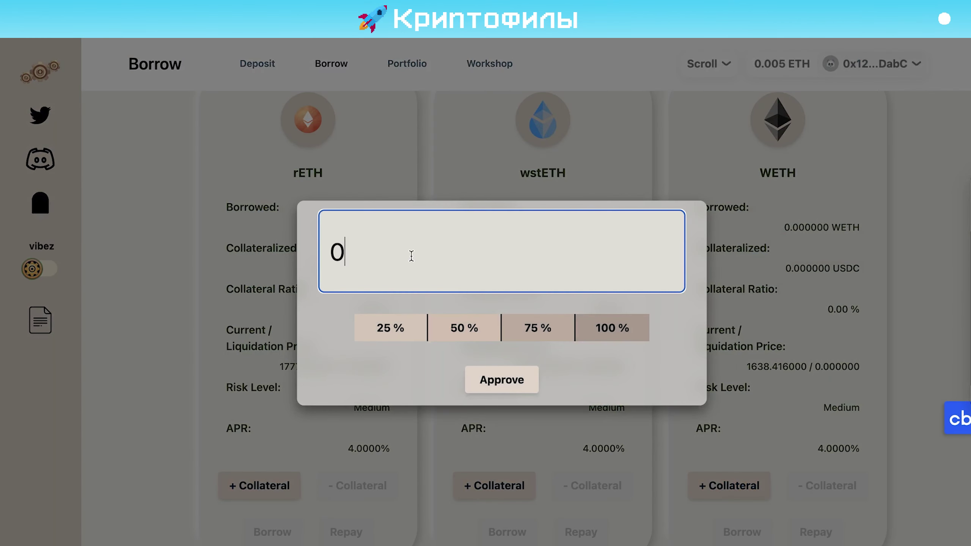
pyautogui.write('.1')
pyautogui.click(479, 382)
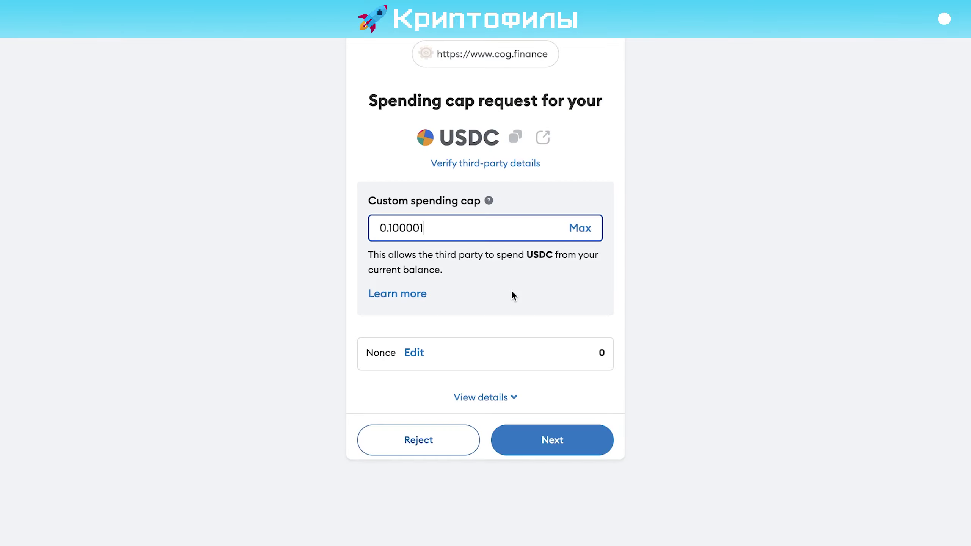
pyautogui.click(579, 228)
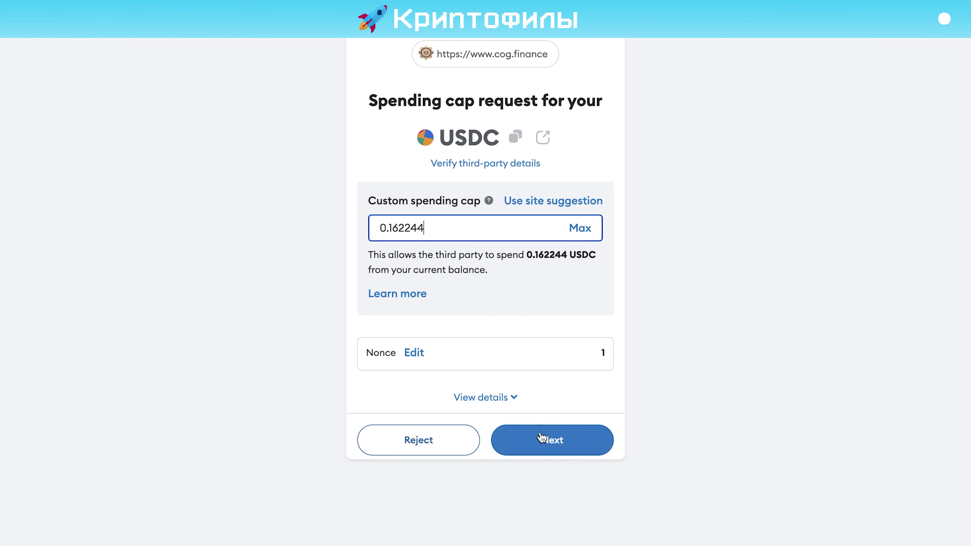
pyautogui.click(542, 438)
pyautogui.click(539, 441)
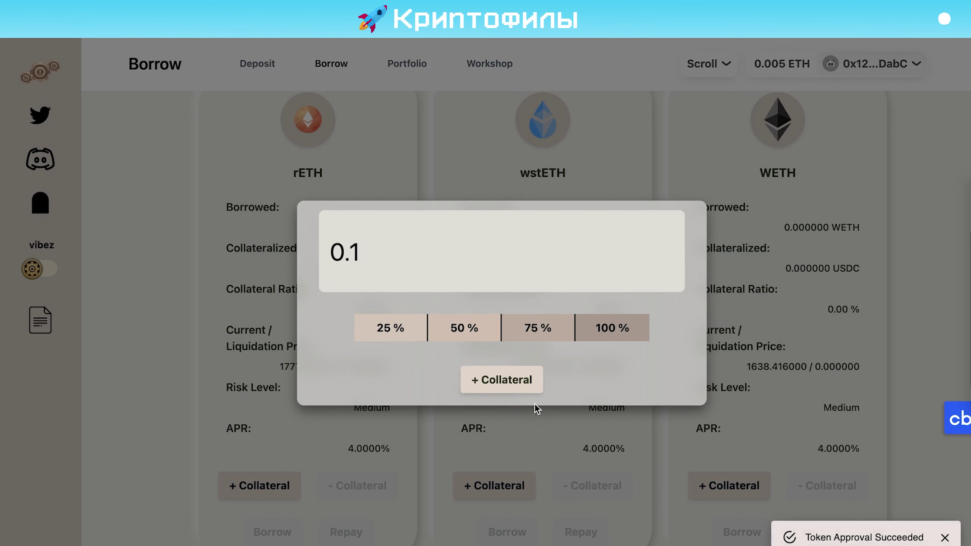
# Submit and confirm the 0.1 USDC collateral, then select CogFinance cost cell Q5
pyautogui.click(524, 378)
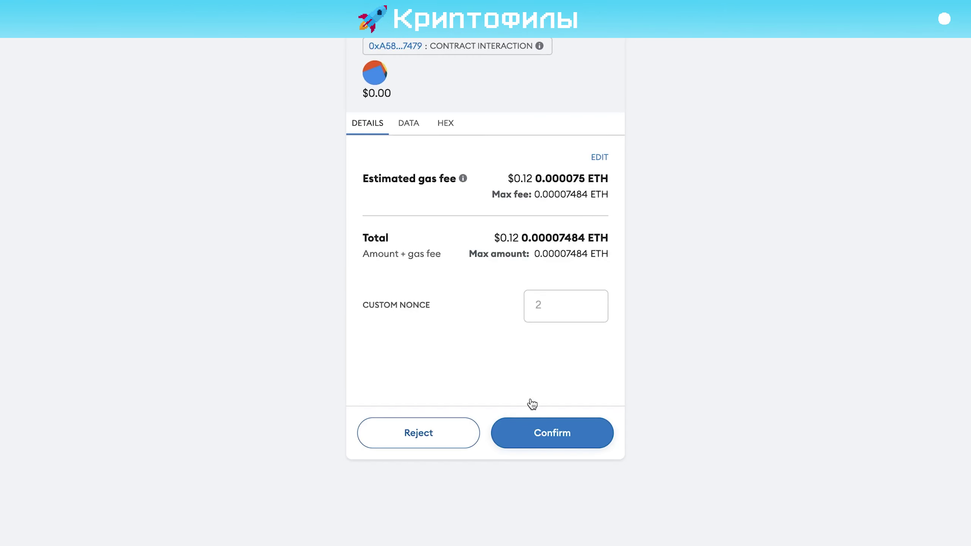
pyautogui.click(535, 426)
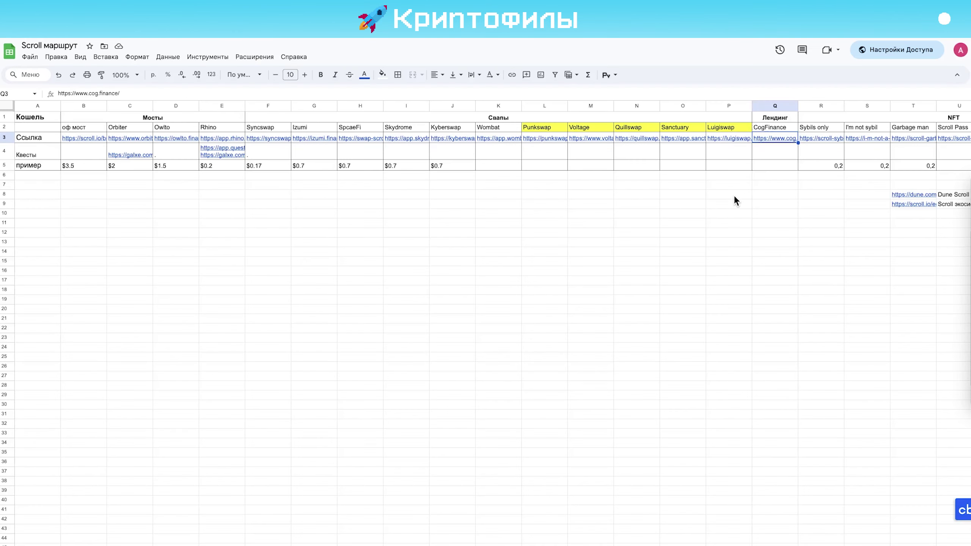
pyautogui.click(768, 169)
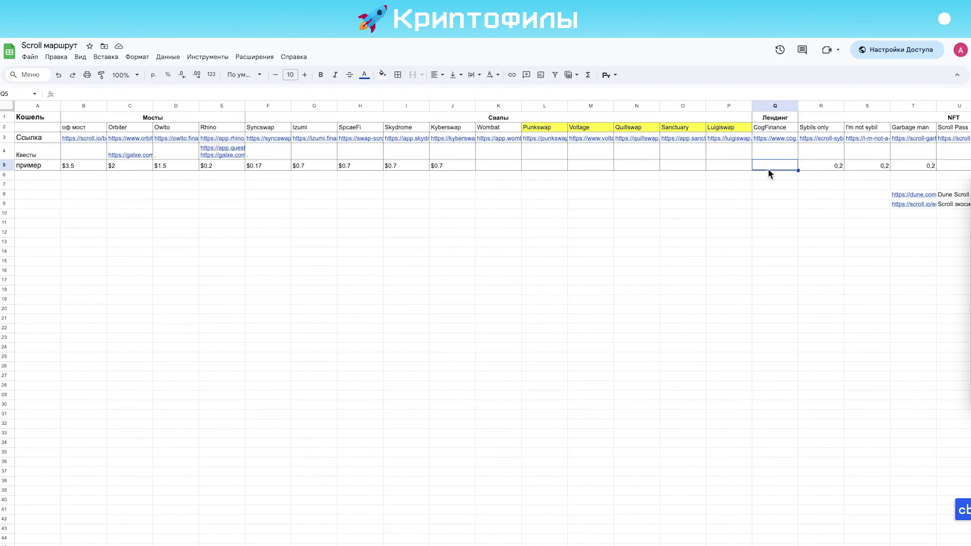
# Log 0,15 as the CogFinance cost in Q5
pyautogui.write('0,15')
pyautogui.click(793, 291)
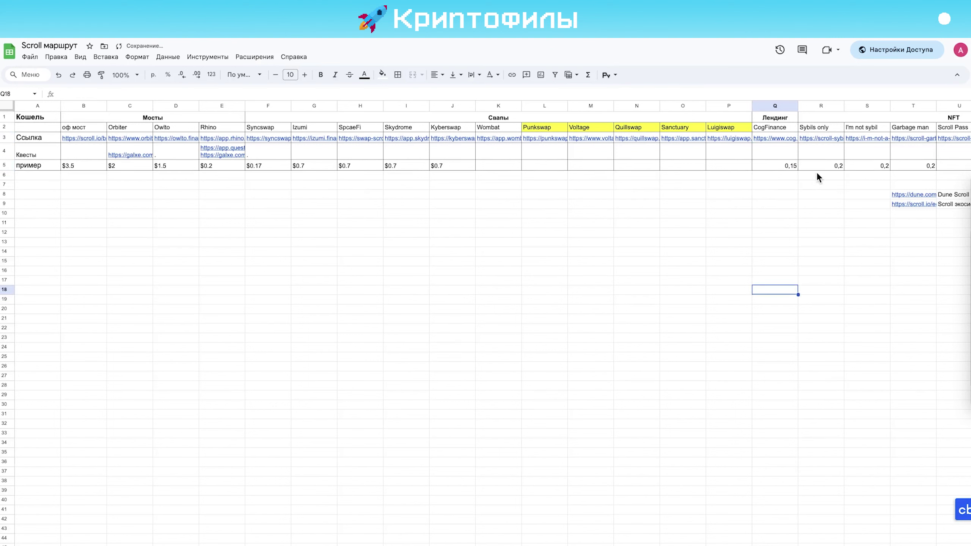
pyautogui.hscroll(7, 816, 171)
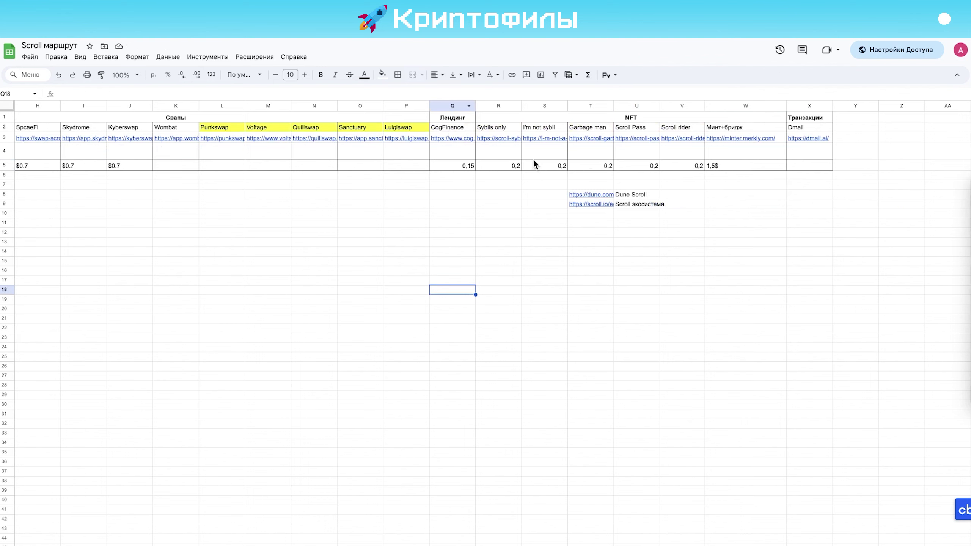
# Check the Scroll rider link in V3 and open the Sybils only link from R3 in a new tab
pyautogui.moveTo(499, 140)
pyautogui.click(693, 140)
pyautogui.click(683, 233)
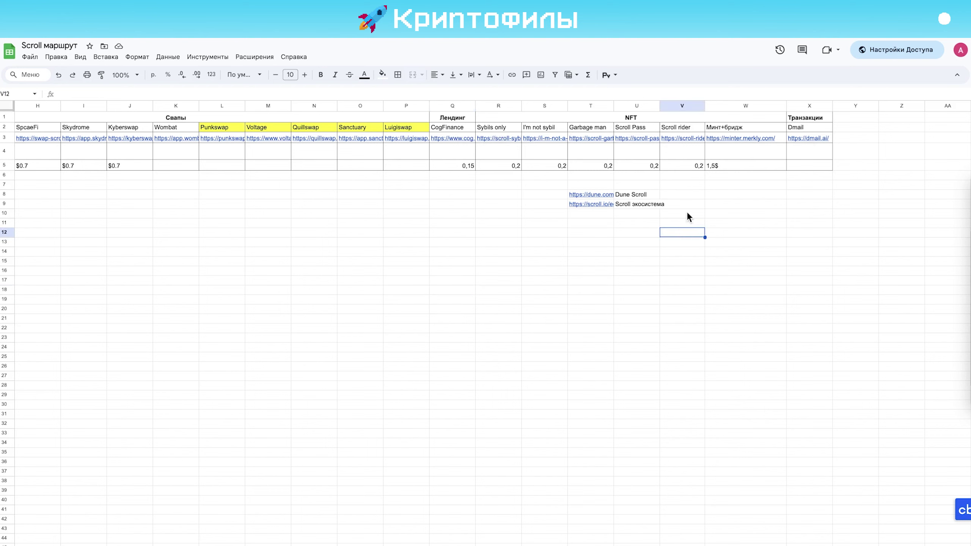
pyautogui.click(669, 140)
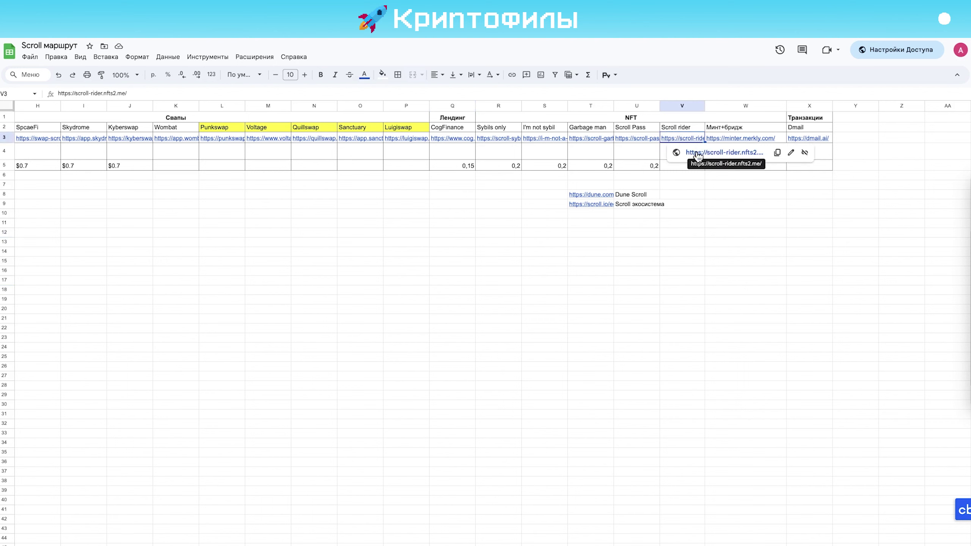
pyautogui.click(502, 138)
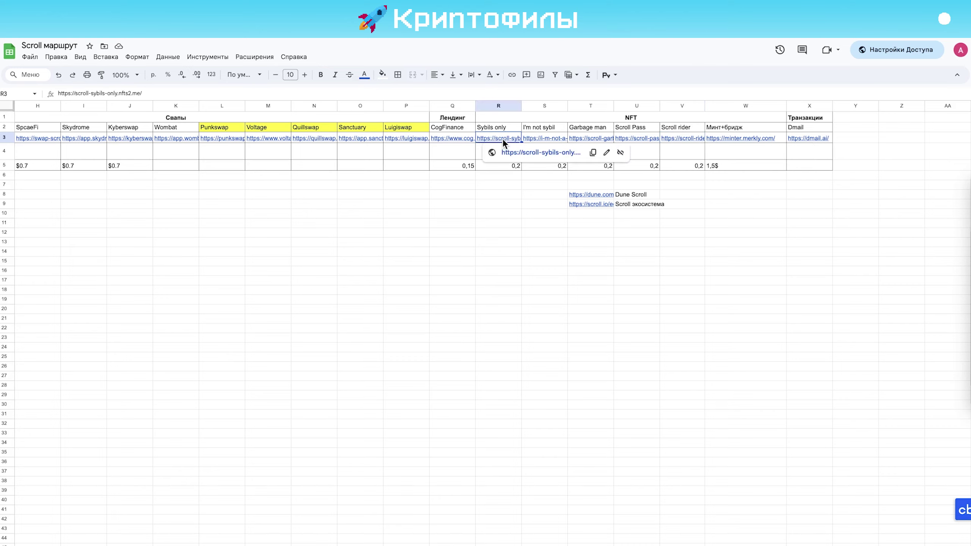
pyautogui.click(537, 152)
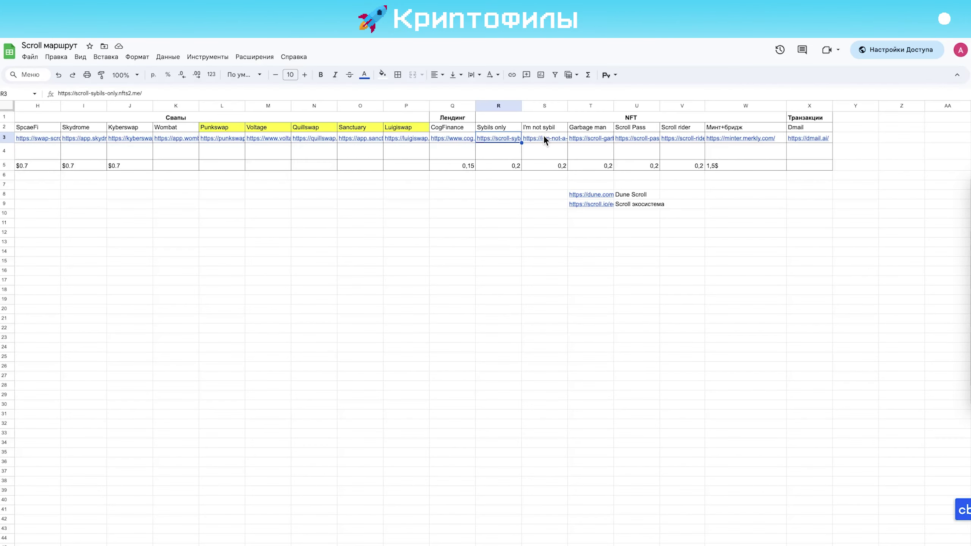
# Open the I'm not sybil mint link from cell S3
pyautogui.click(544, 137)
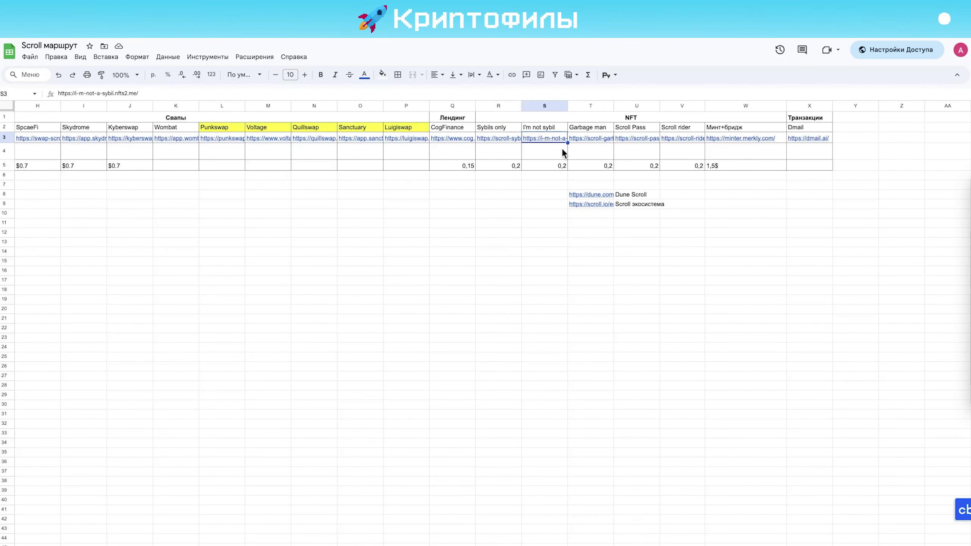
pyautogui.moveTo(553, 142)
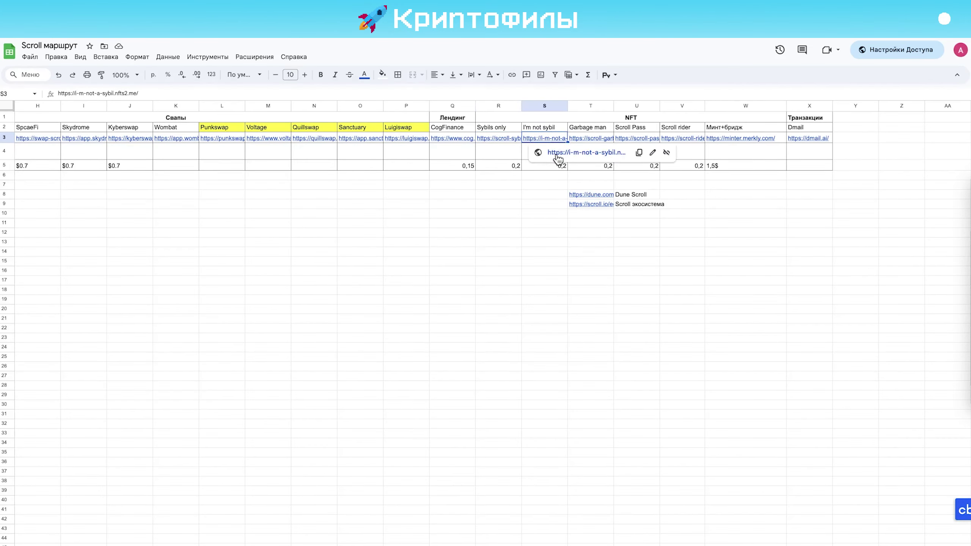
pyautogui.click(556, 155)
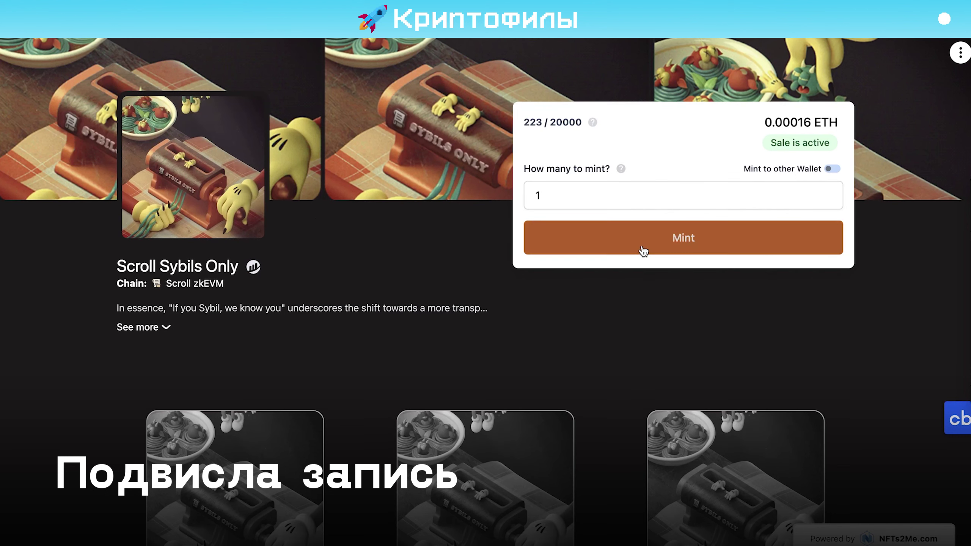
# Mint one Scroll Sybils Only NFT at 0.00016 ETH, then move to the Scroll rider cost in V5
pyautogui.click(639, 244)
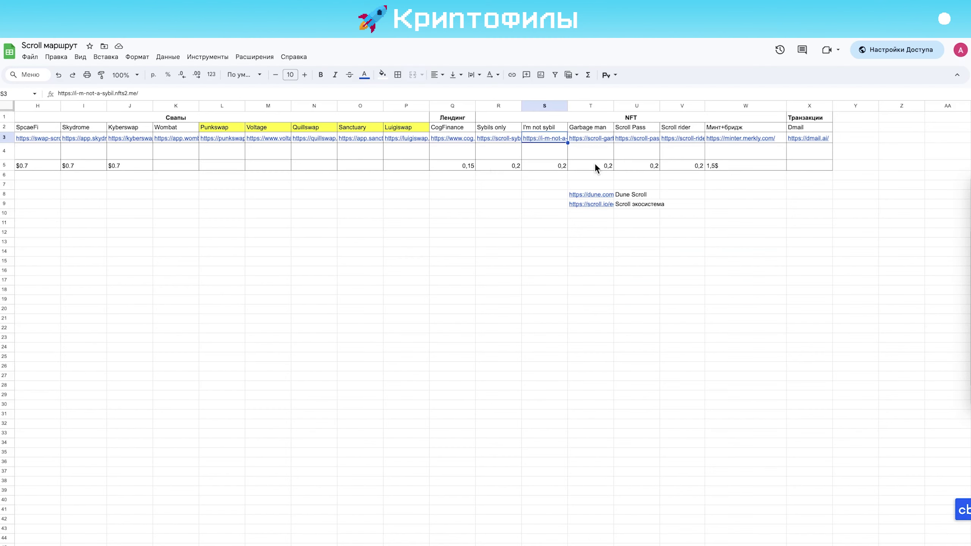
pyautogui.press('Down')
pyautogui.press('Down')
pyautogui.press('Right')
pyautogui.press('Right')
pyautogui.press('Right')
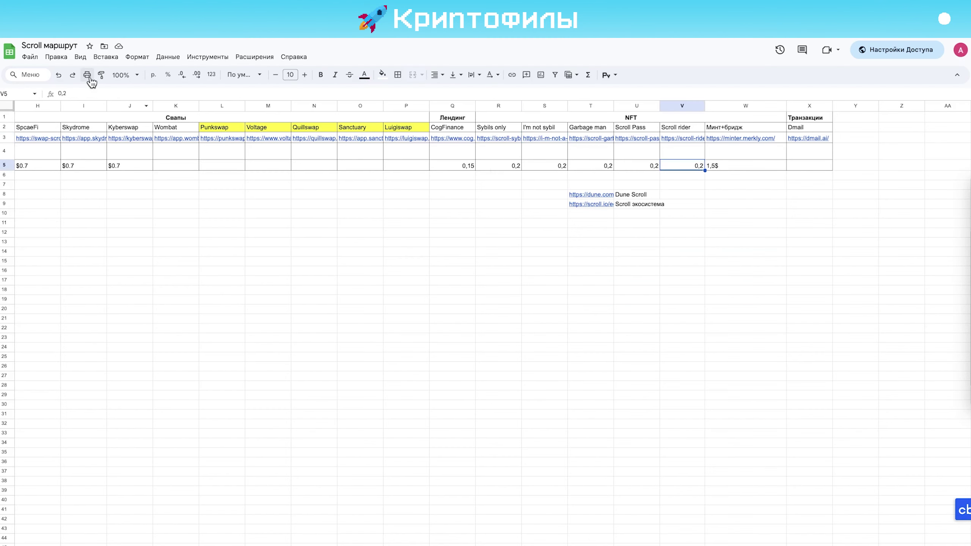
# Change the V5, U5 and T5 NFT costs (Scroll rider, Garbage man) from 0,2 to 0,3
pyautogui.click(102, 94)
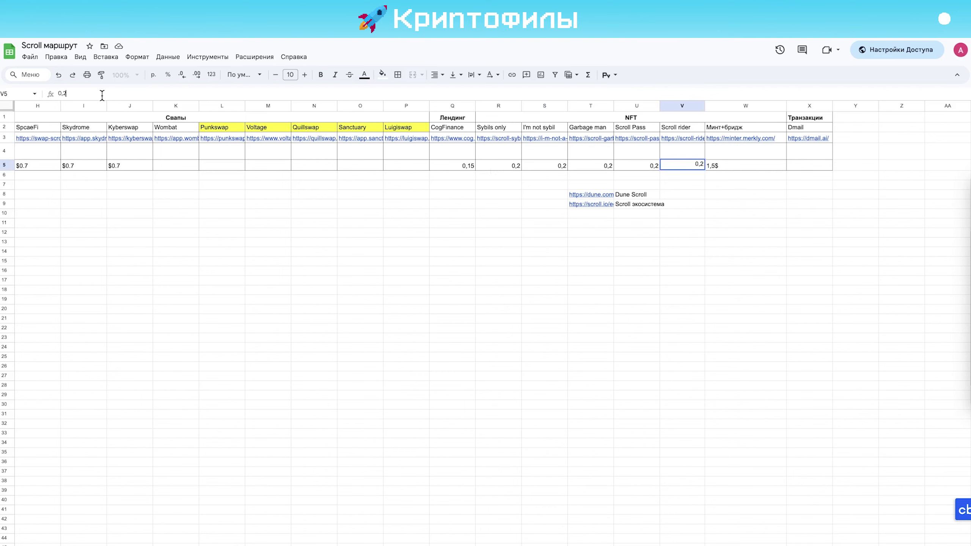
pyautogui.press('BackSpace')
pyautogui.write('3')
pyautogui.hotkey('shift', 'Tab')
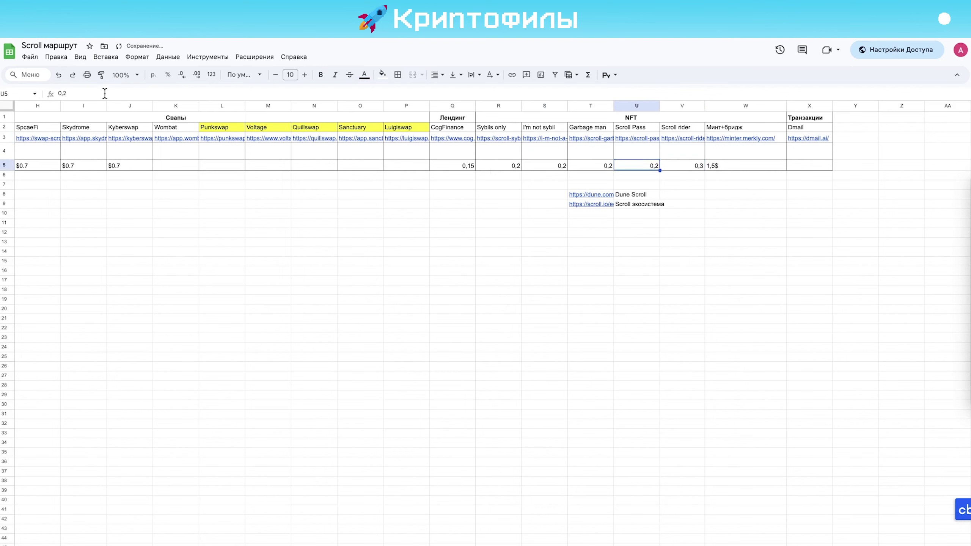
pyautogui.write('0,3')
pyautogui.click(589, 170)
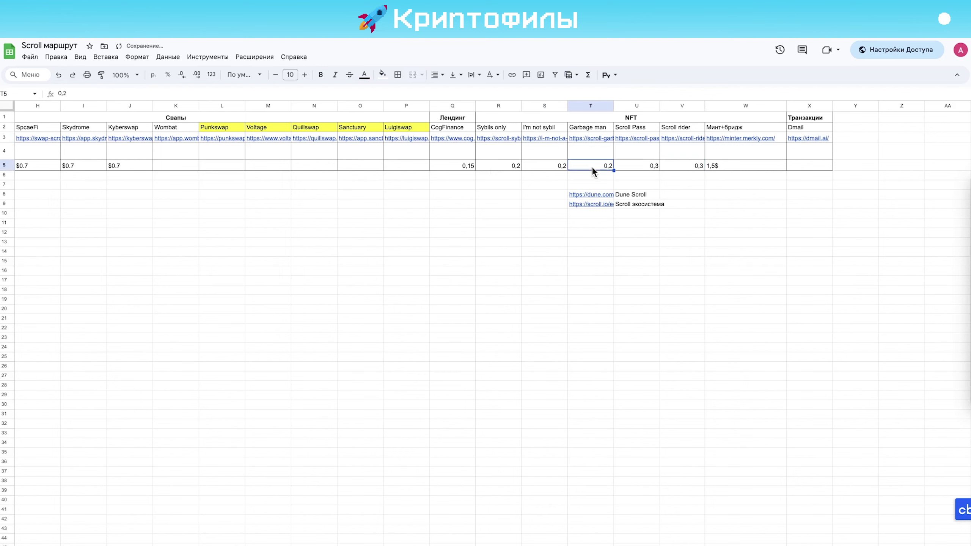
pyautogui.click(85, 93)
pyautogui.press('BackSpace')
pyautogui.write('3')
pyautogui.click(553, 169)
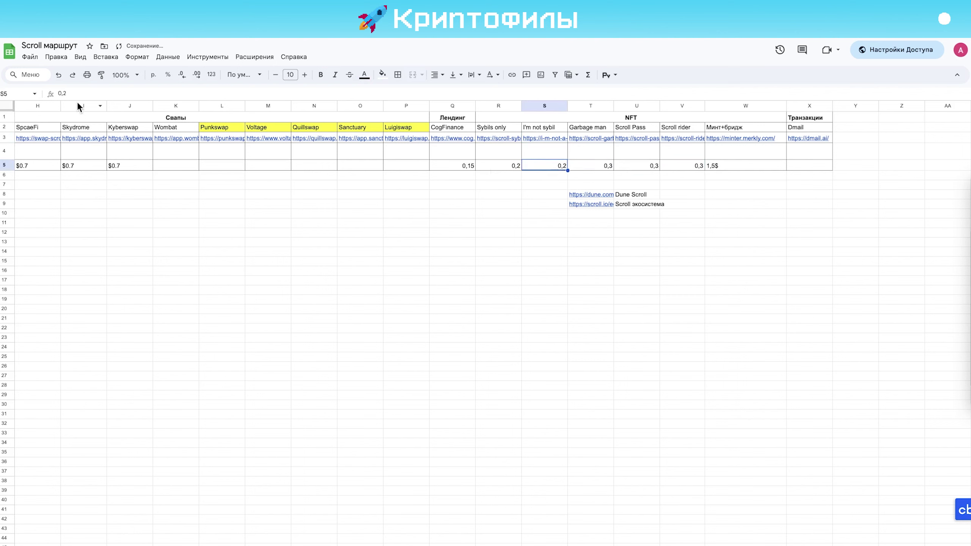
# Change the S5 (I'm not sybil) and R5 (Sybils only) costs from 0,2 to 0,3
pyautogui.click(86, 93)
pyautogui.press('BackSpace')
pyautogui.write('3')
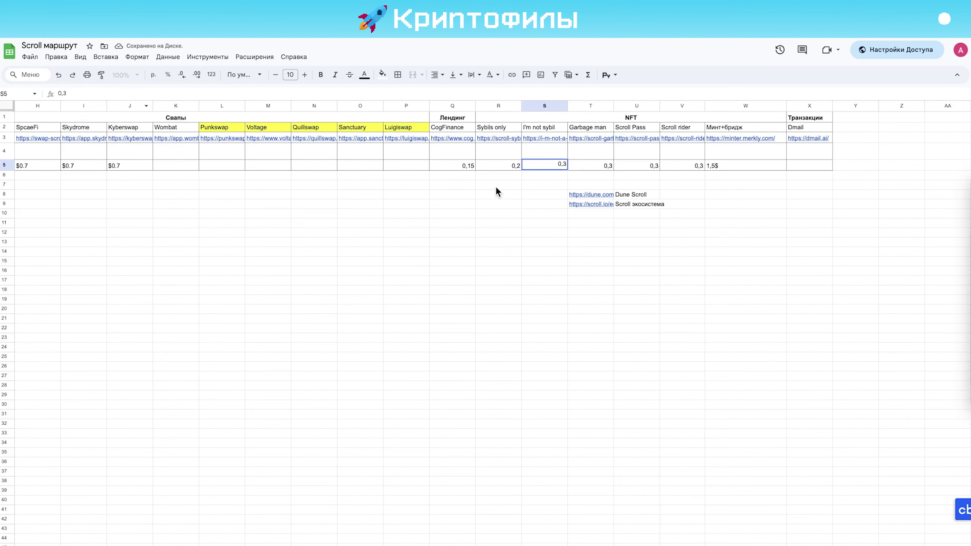
pyautogui.click(497, 165)
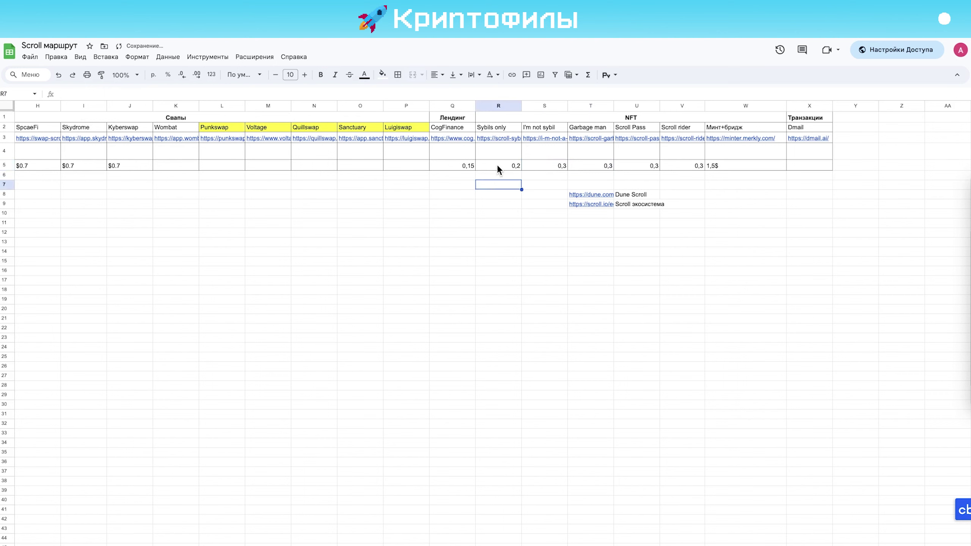
pyautogui.click(73, 94)
pyautogui.press('BackSpace')
pyautogui.write('3')
pyautogui.click(334, 359)
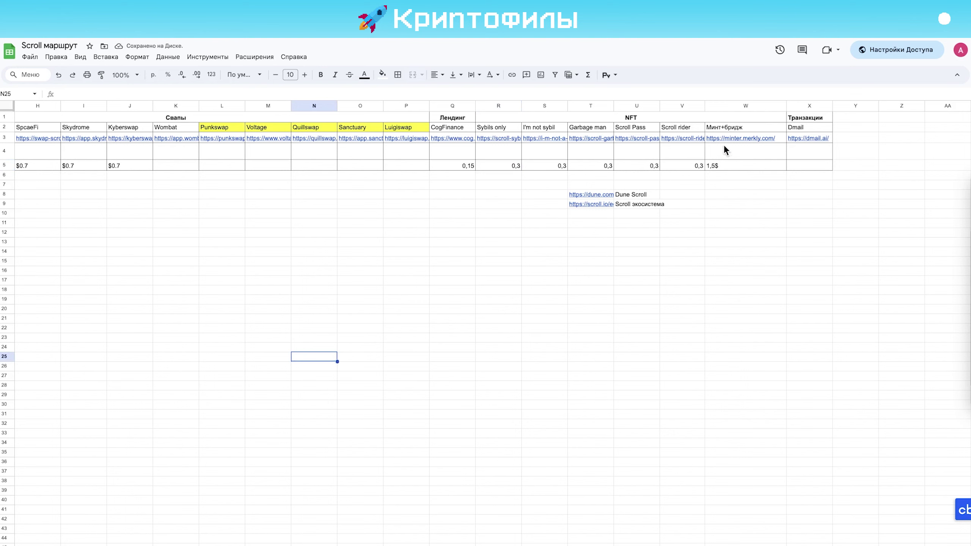
# Mint a Merkly ONFT on Scroll and bridge it to Optimism, confirming both MetaMask transactions
pyautogui.moveTo(751, 144)
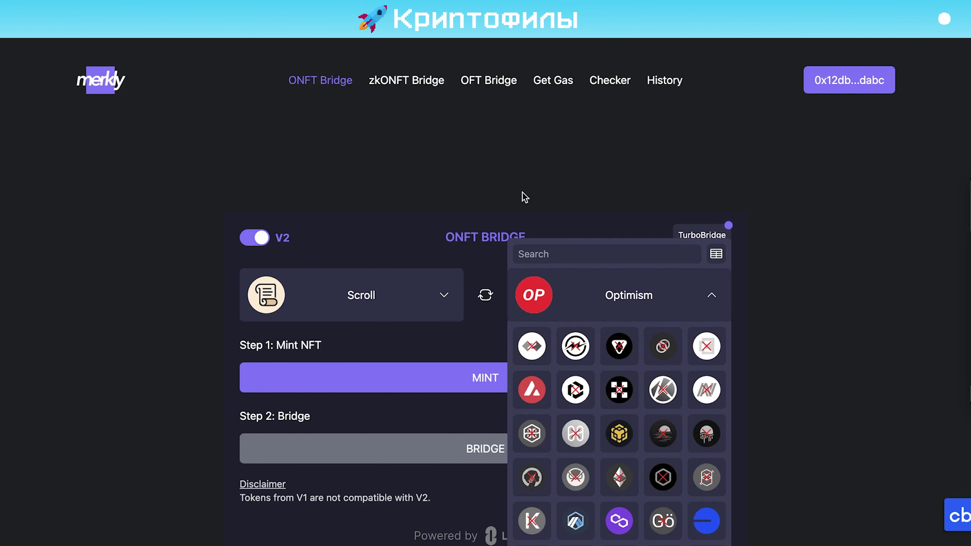
pyautogui.click(713, 302)
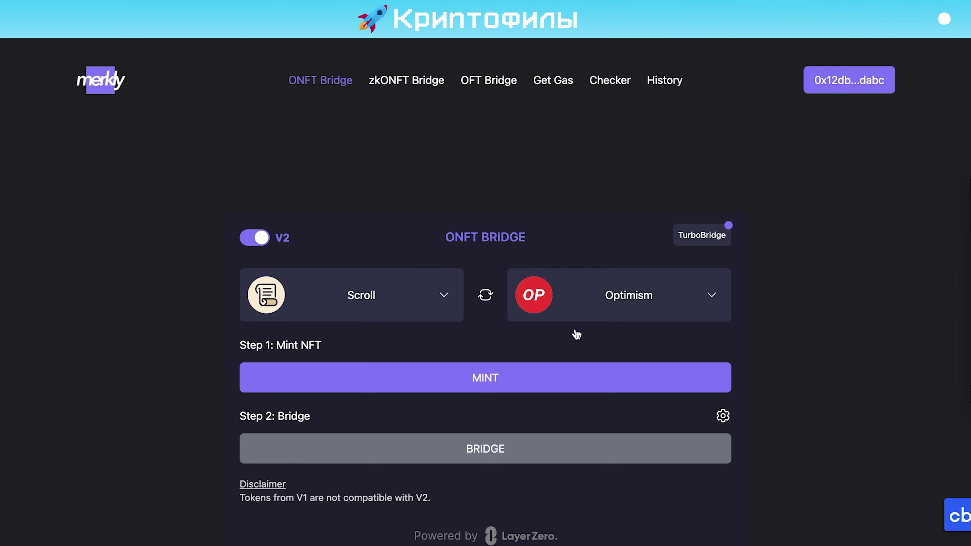
pyautogui.click(501, 386)
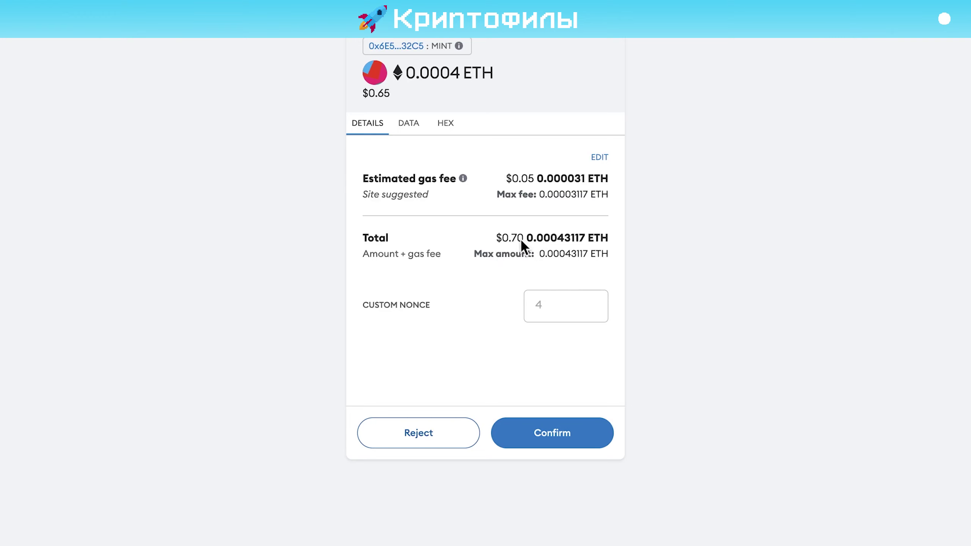
pyautogui.click(568, 435)
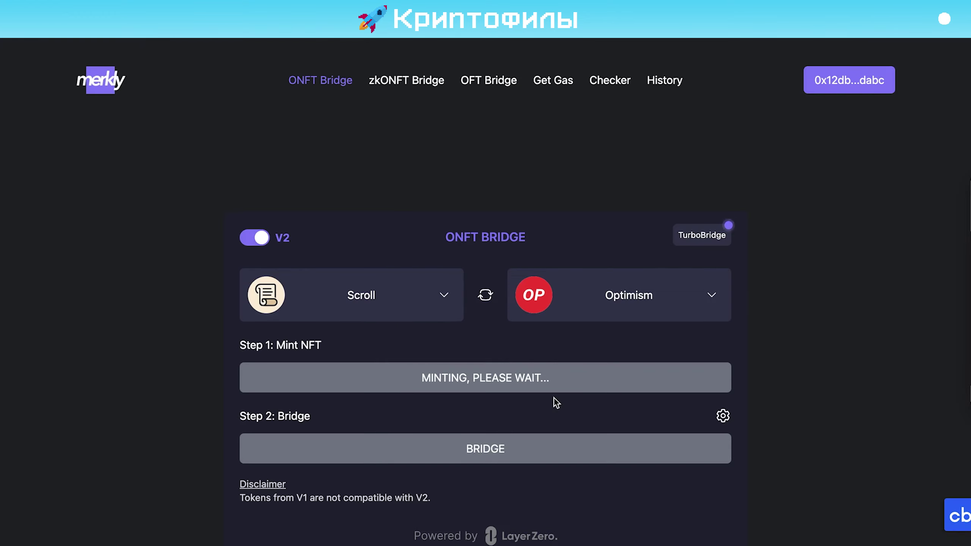
pyautogui.click(514, 450)
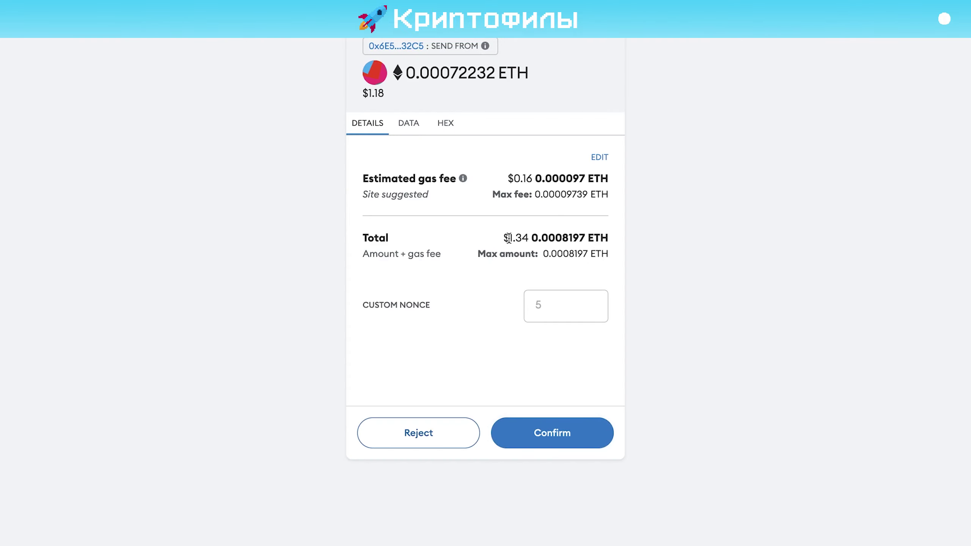
pyautogui.click(562, 427)
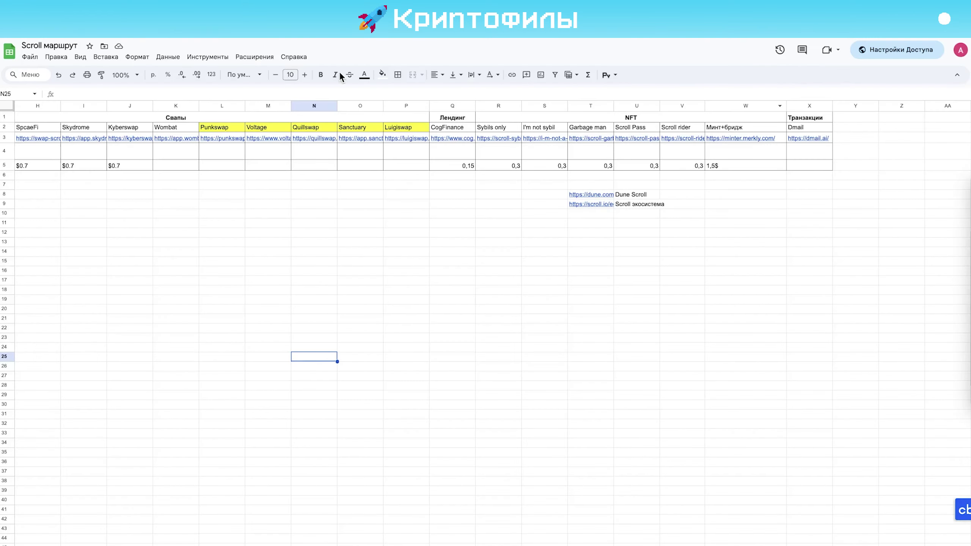
pyautogui.click(744, 168)
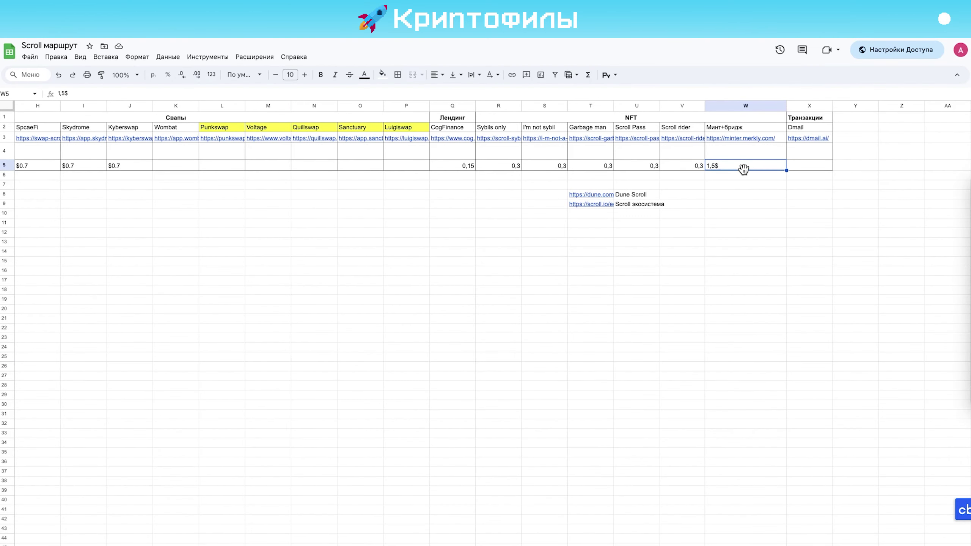
pyautogui.click(668, 164)
pyautogui.press('Left')
pyautogui.press('Left')
pyautogui.press('Left')
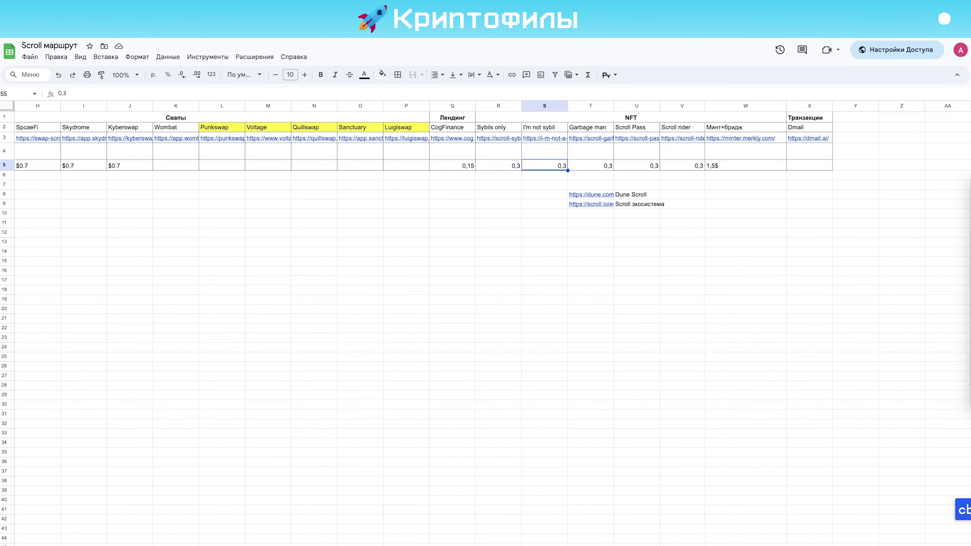
pyautogui.press('Right')
pyautogui.press('Right')
pyautogui.press('Right')
pyautogui.press('Right')
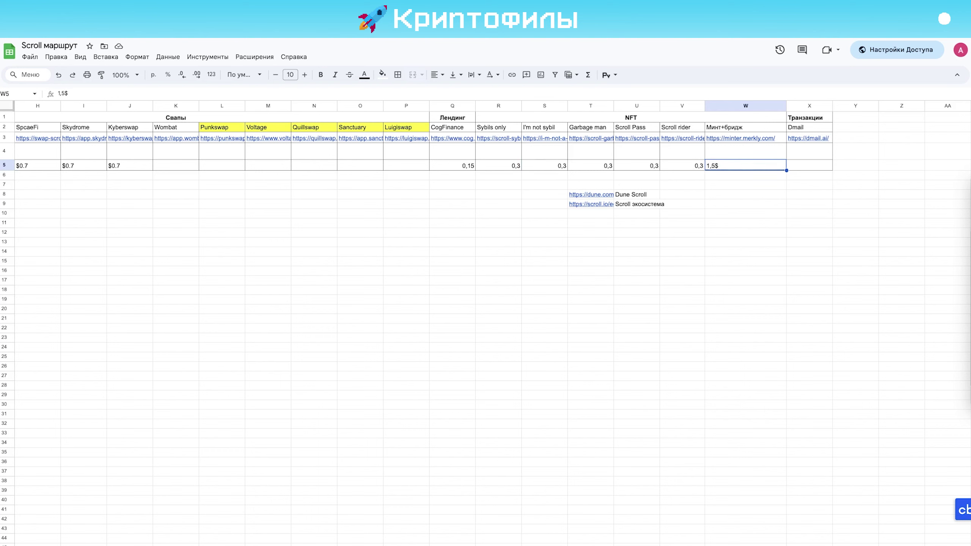
pyautogui.press('Up')
pyautogui.press('Up')
pyautogui.press('Up')
pyautogui.press('Up')
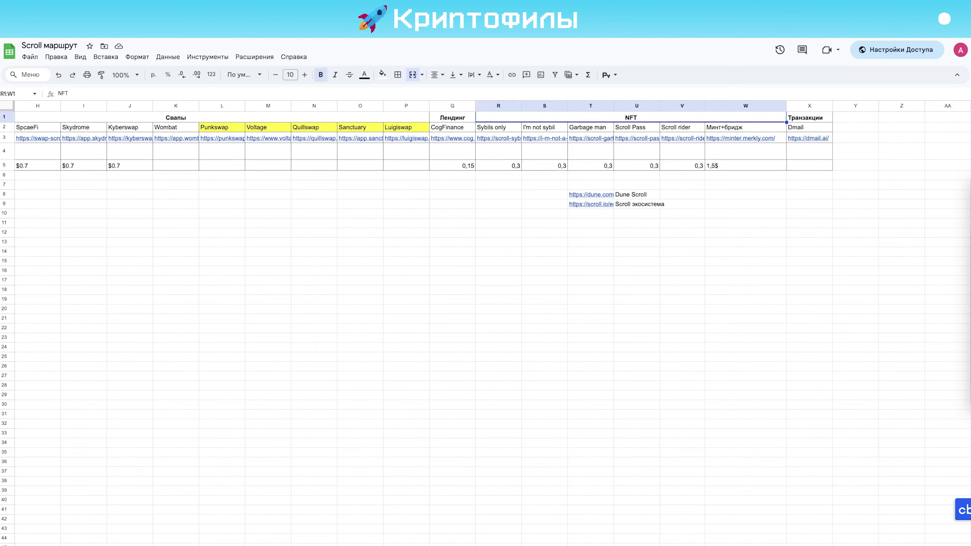
pyautogui.press('Down')
pyautogui.press('Left')
pyautogui.press('Left')
pyautogui.press('Left')
pyautogui.press('Left')
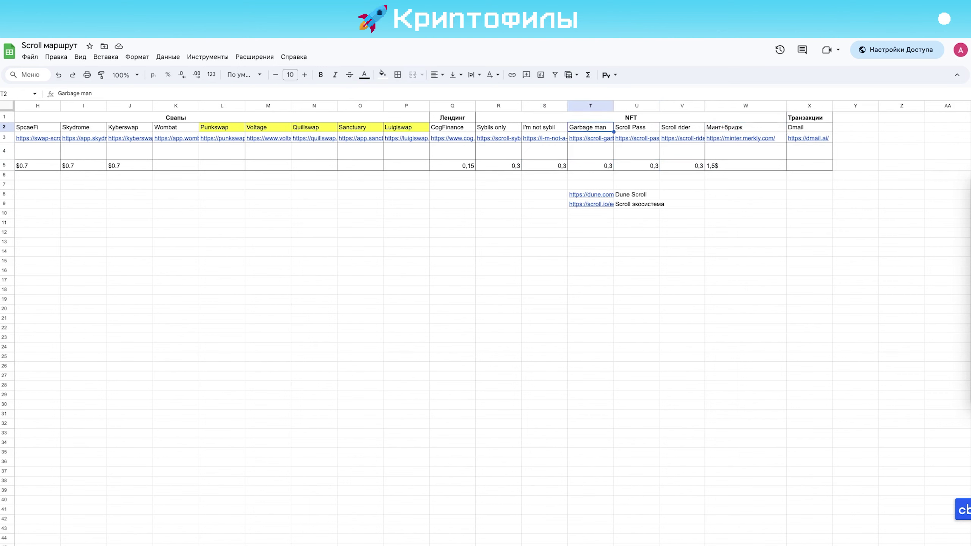
pyautogui.press('Down')
pyautogui.press('Down')
pyautogui.press('Right')
pyautogui.press('Right')
pyautogui.press('Up')
pyautogui.press('Left')
pyautogui.press('Left')
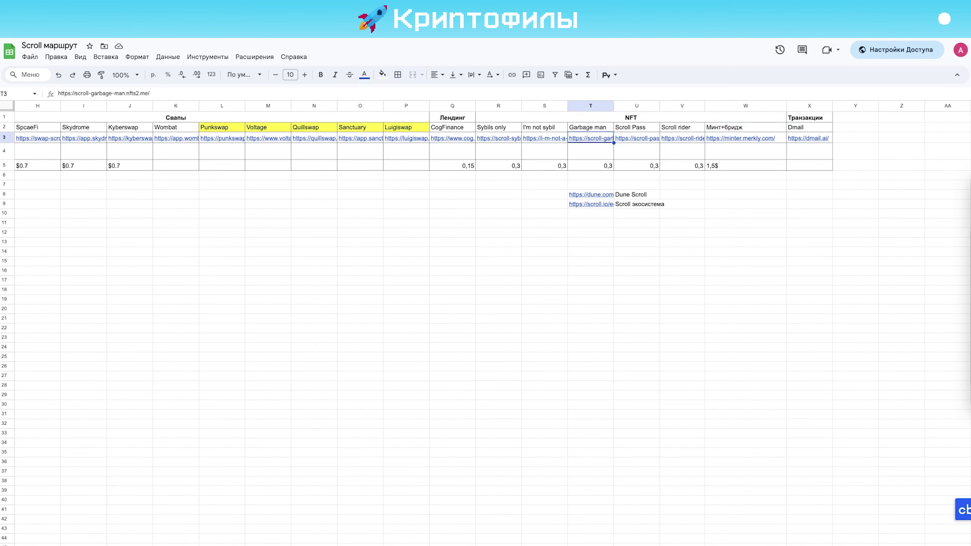
pyautogui.moveTo(503, 128); pyautogui.dragTo(675, 143)
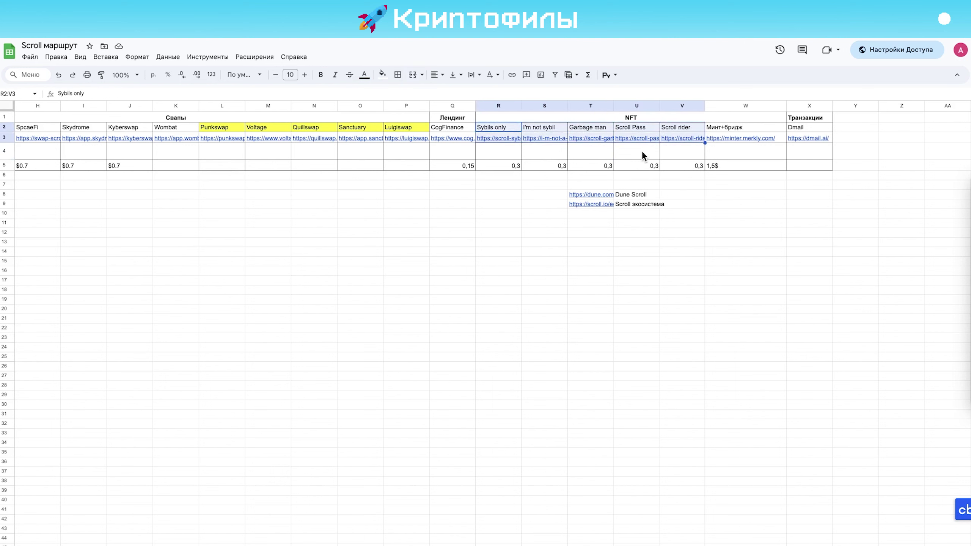
pyautogui.click(809, 157)
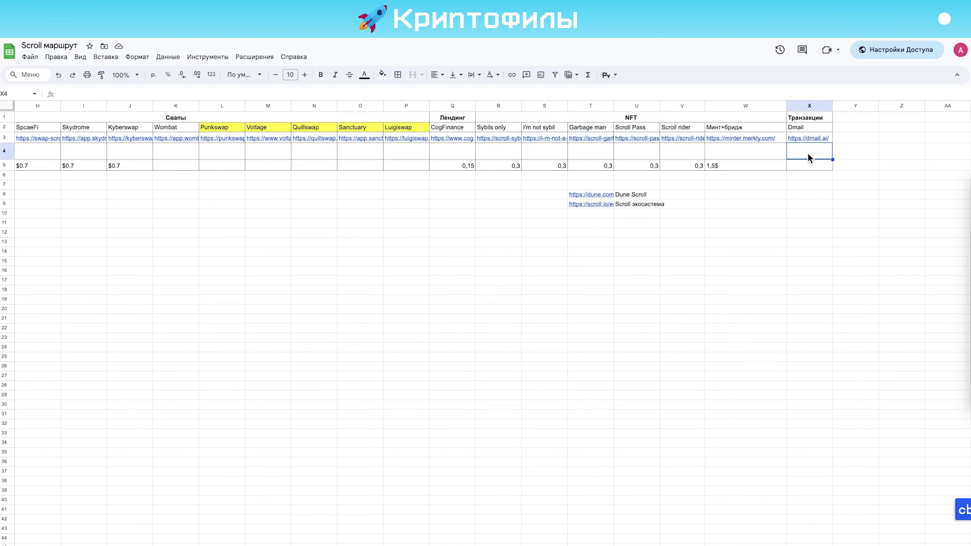
pyautogui.click(802, 138)
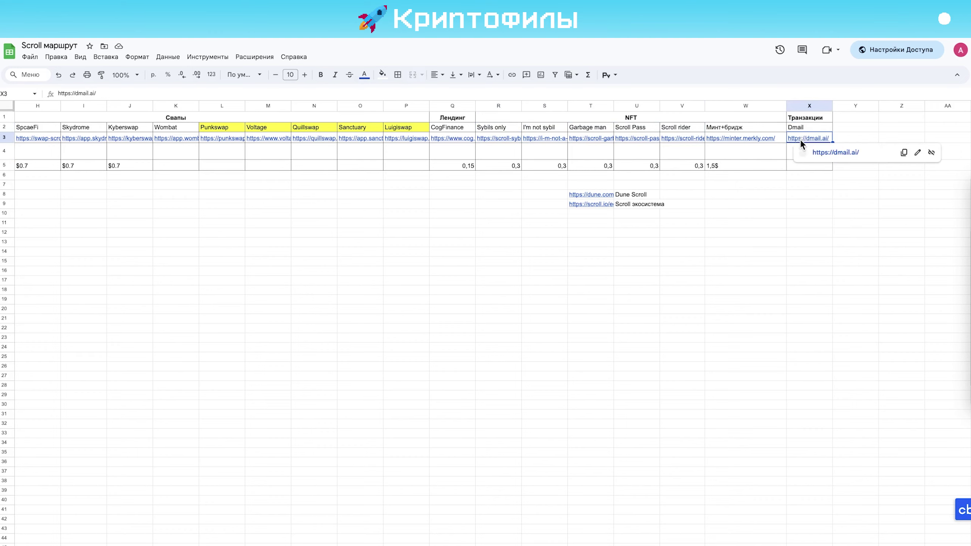
# Open dmail.ai in a new tab and launch the Dmail app with the wallet connected
pyautogui.click(832, 151)
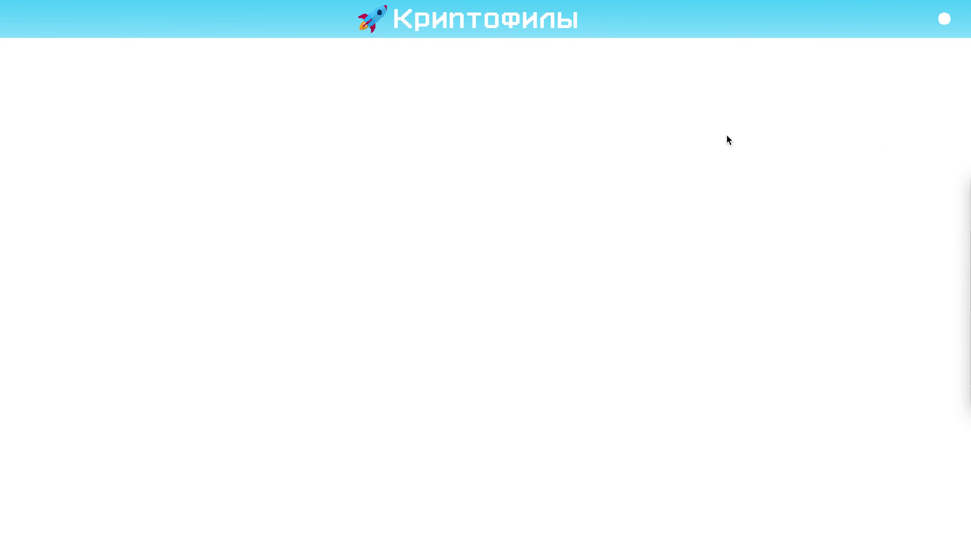
pyautogui.hotkey('ctrl', 'w')
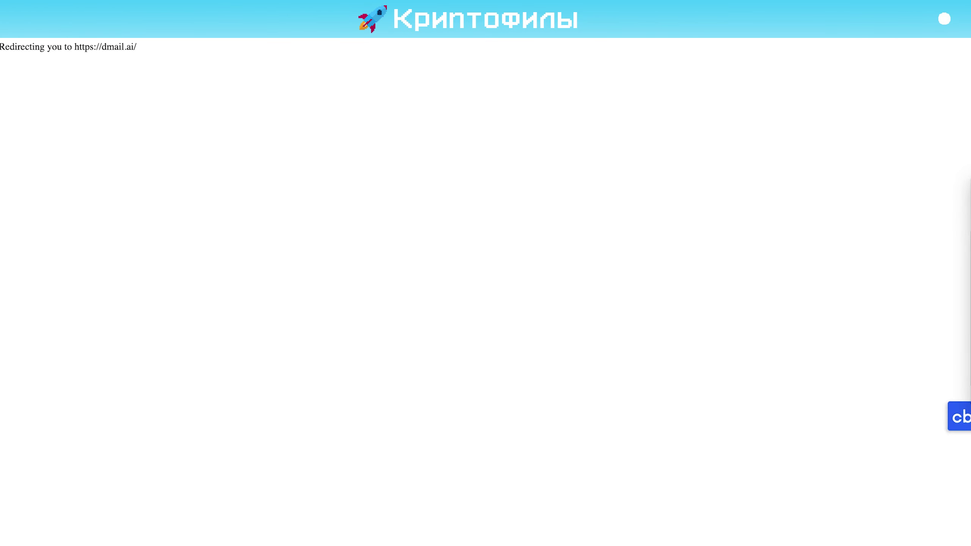
pyautogui.hotkey('ctrl', 'w')
pyautogui.hotkey('alt', 'Return')
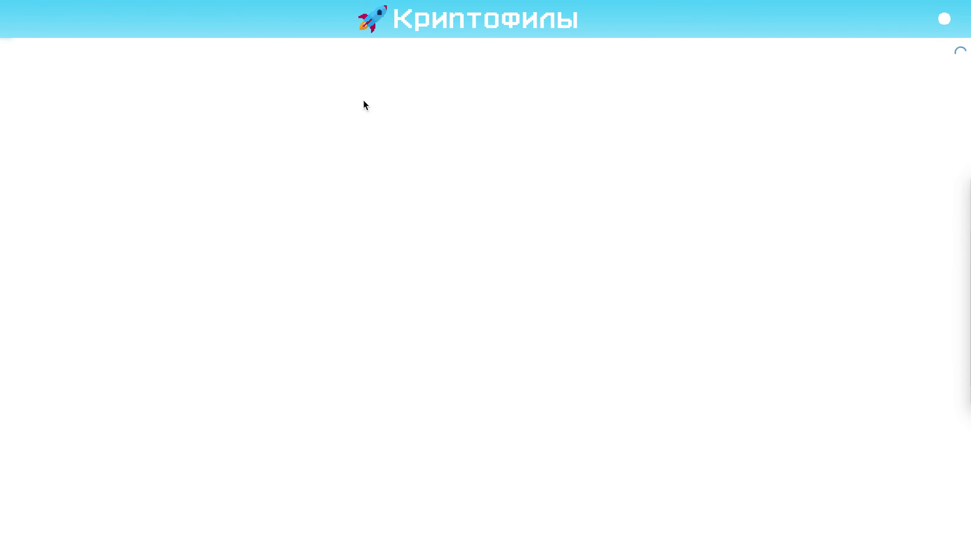
pyautogui.hotkey('ctrl', 'w')
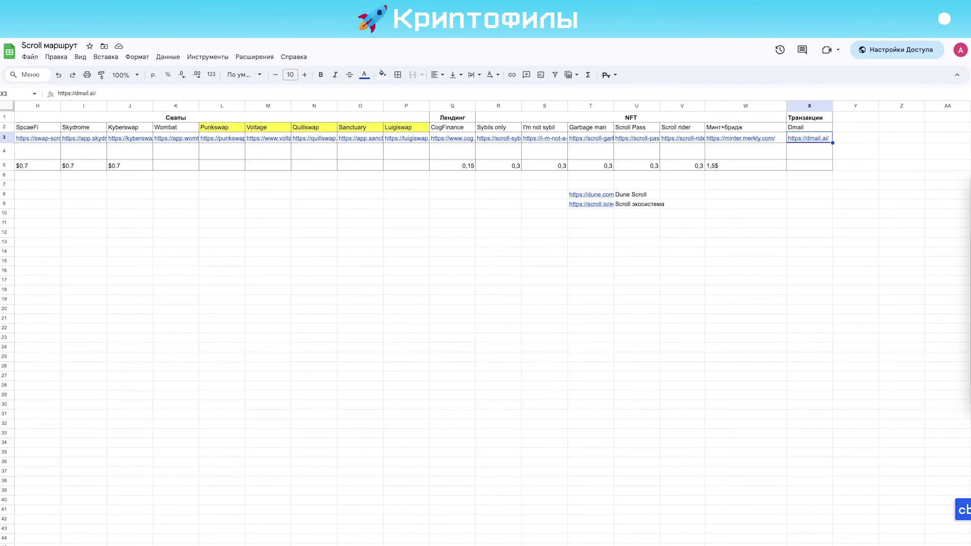
pyautogui.hotkey('alt', 'Return')
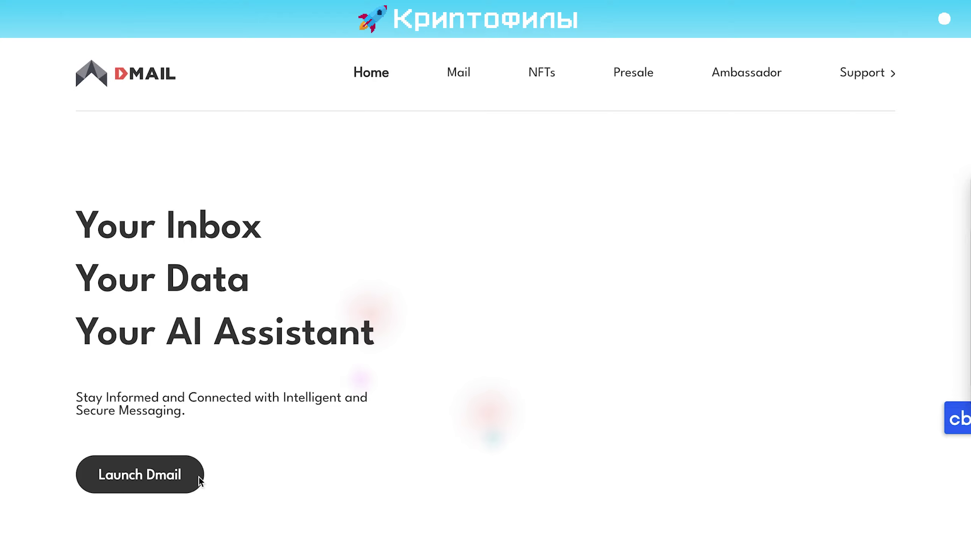
pyautogui.click(183, 477)
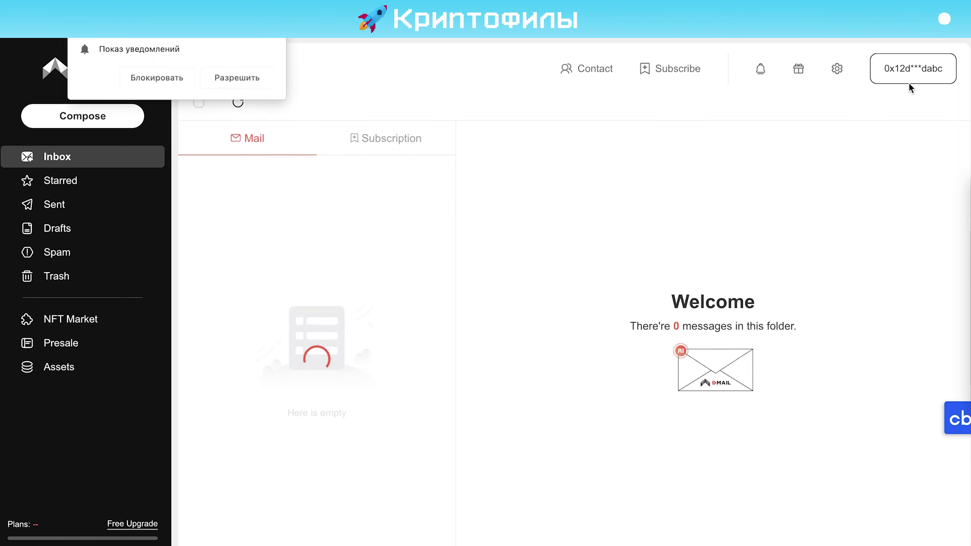
pyautogui.click(925, 71)
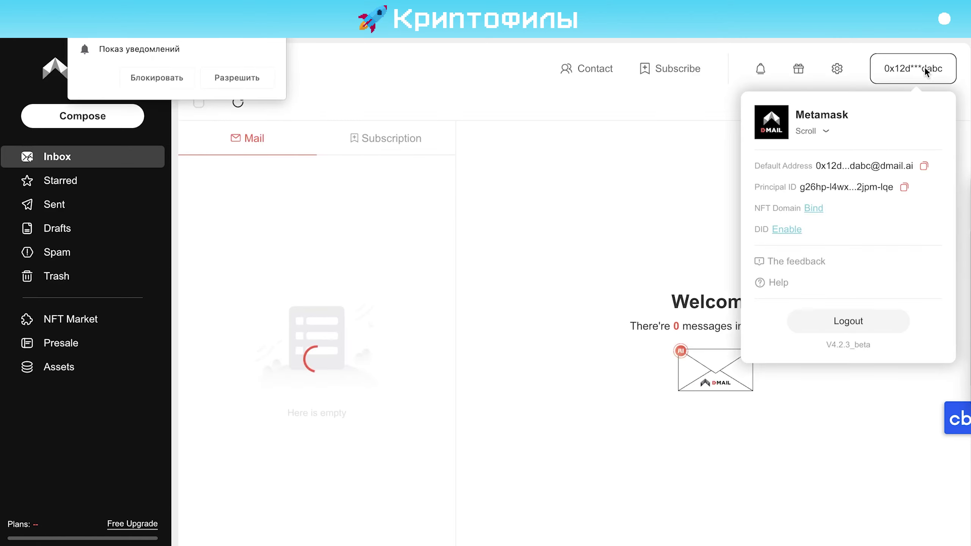
pyautogui.click(278, 46)
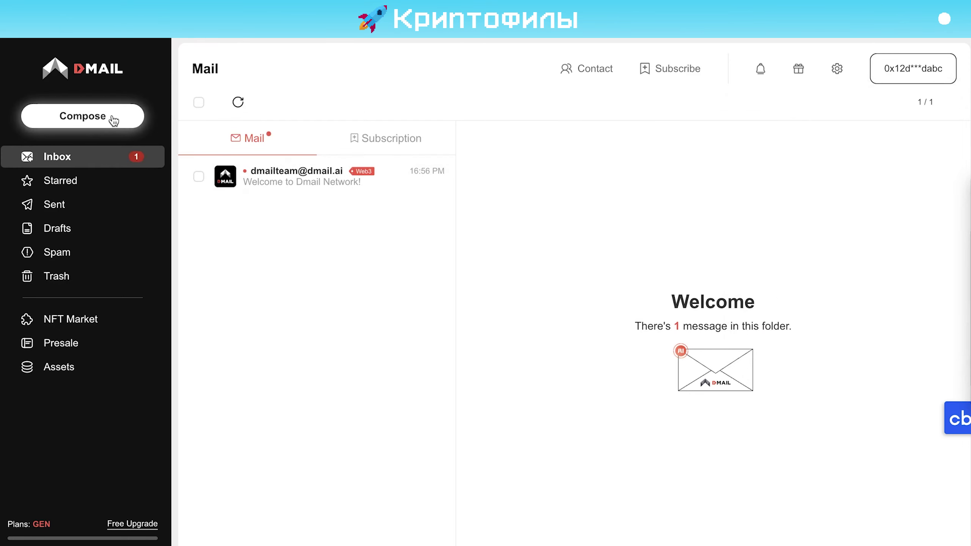
# On the NFT domain Presale page, search for the domain name 'sdgbsdsdtbsd'
pyautogui.click(106, 346)
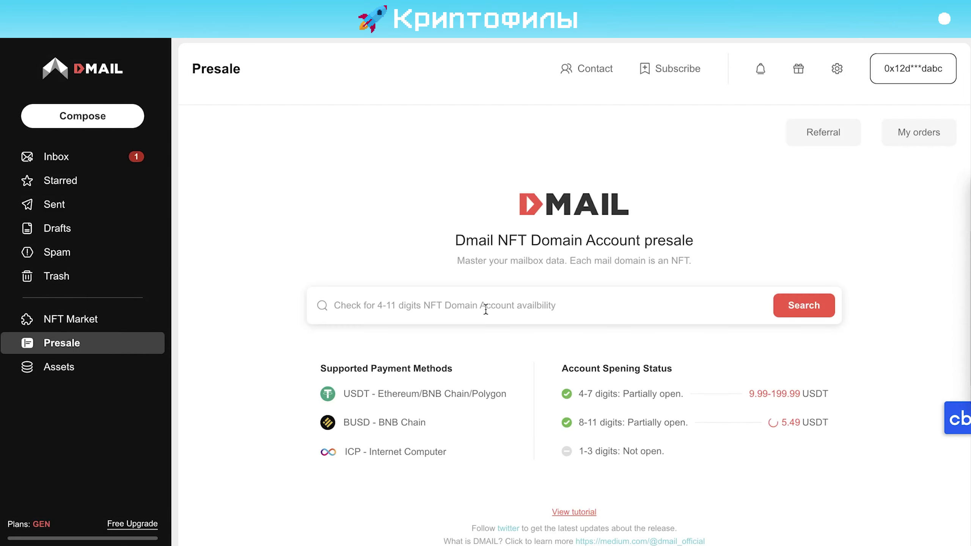
pyautogui.click(483, 305)
pyautogui.write('sdgbsdsdtbsd')
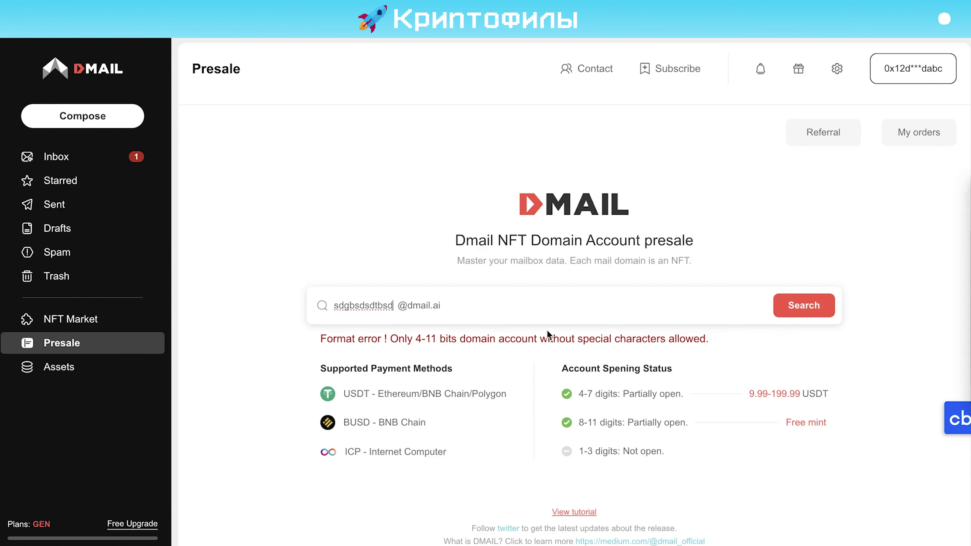
# Shorten the domain to 10 characters, then buy it for 0 ETH on Scroll, confirming in MetaMask
pyautogui.press('BackSpace')
pyautogui.press('BackSpace')
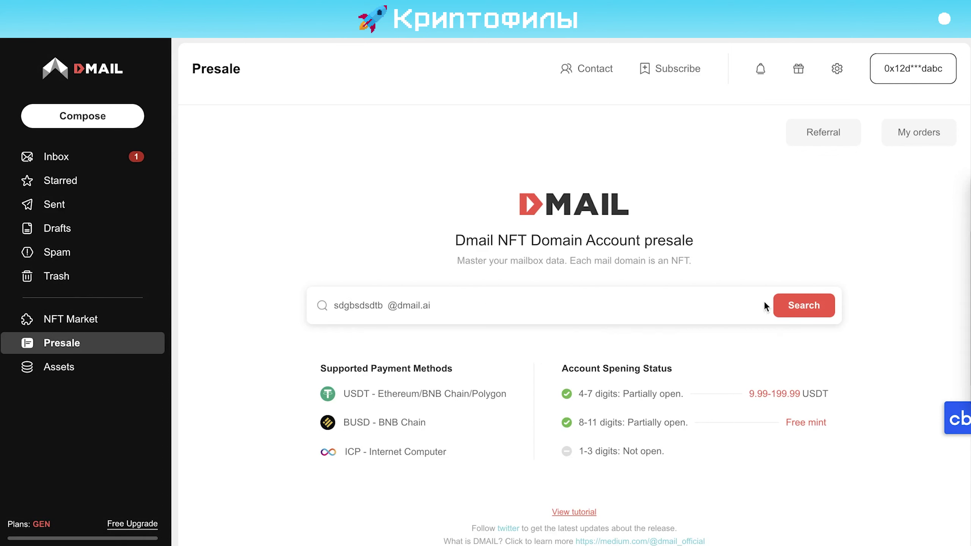
pyautogui.click(779, 305)
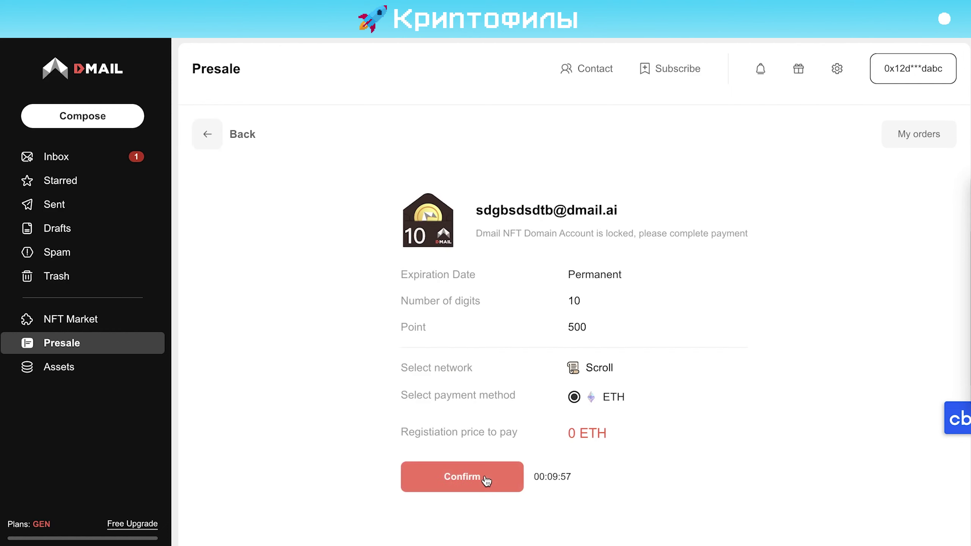
pyautogui.click(486, 480)
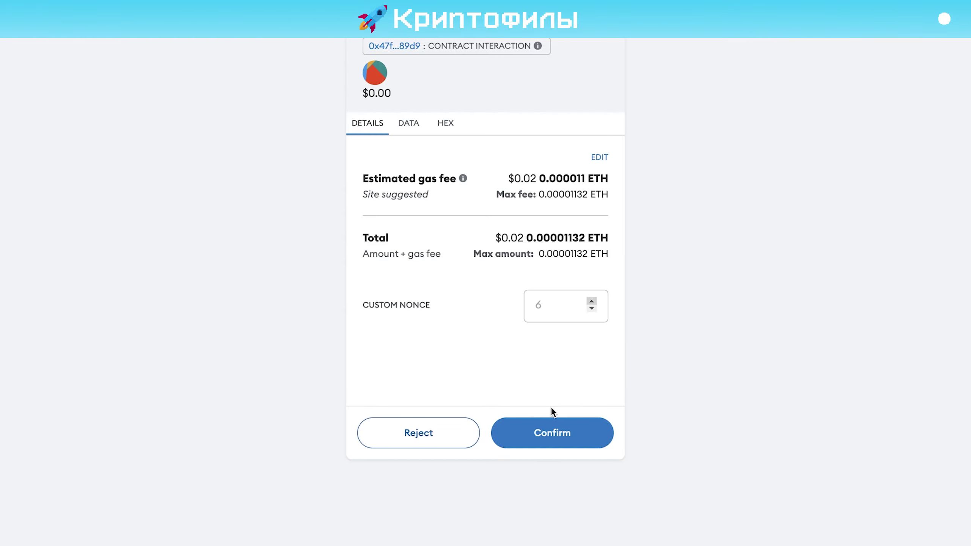
pyautogui.click(527, 437)
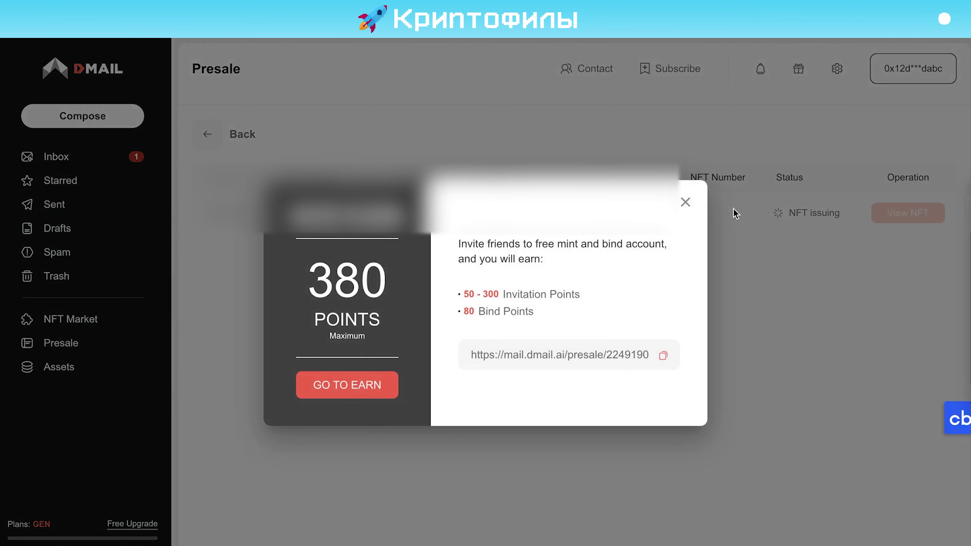
# Dismiss the points popup and bind the minted 10-digit NFT domain from the account menu
pyautogui.click(686, 202)
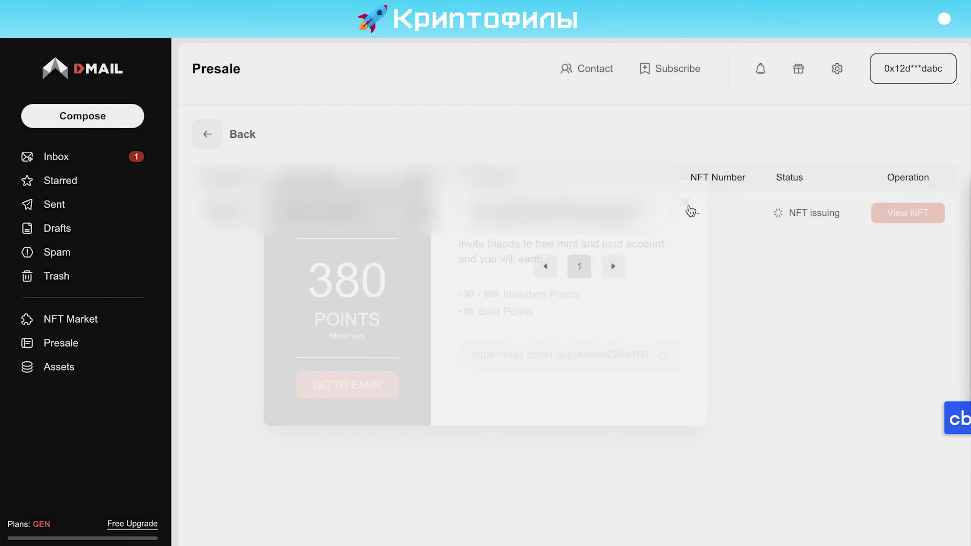
pyautogui.click(894, 78)
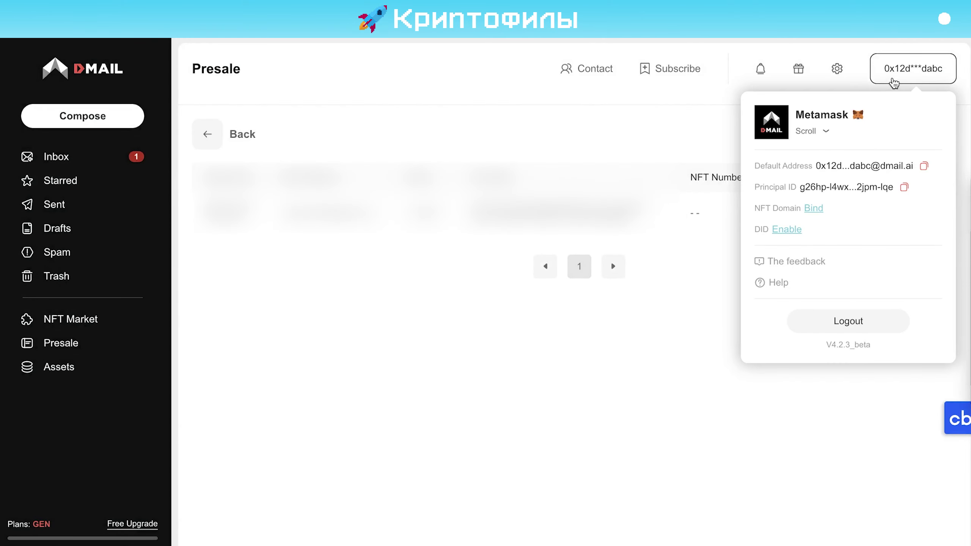
pyautogui.click(813, 209)
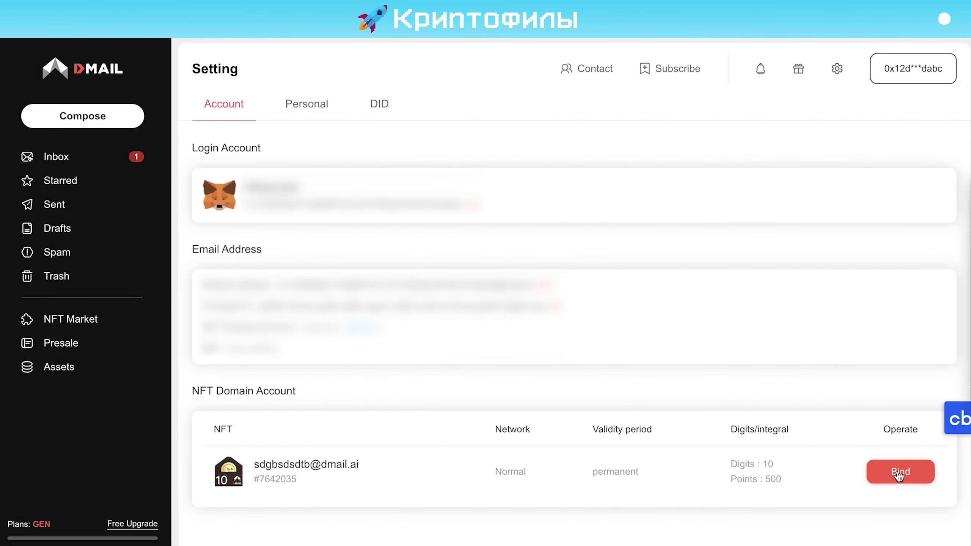
pyautogui.click(915, 472)
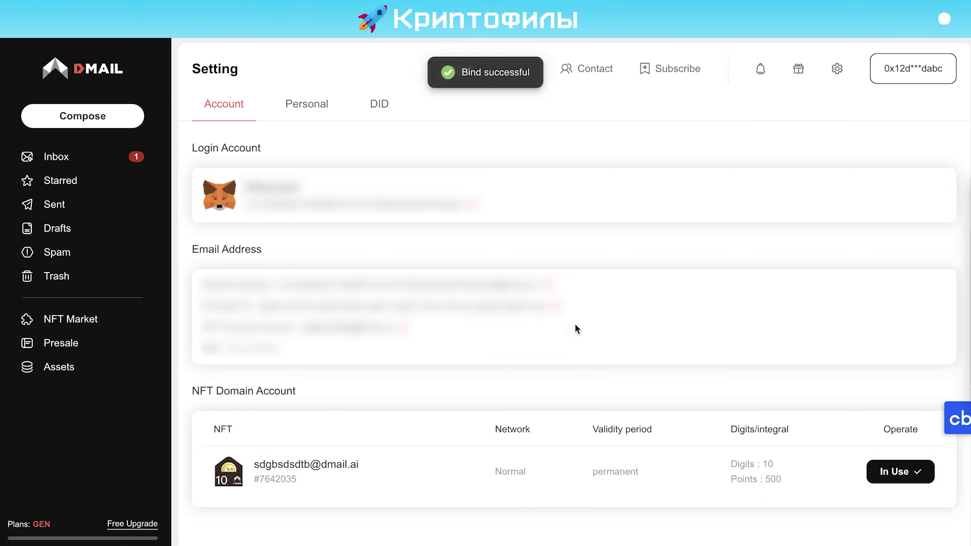
pyautogui.click(53, 165)
# Send a test email with subject 'sdgsdgb' and body 'sdgsdgs' to a recipient address, confirming the transaction
pyautogui.click(83, 116)
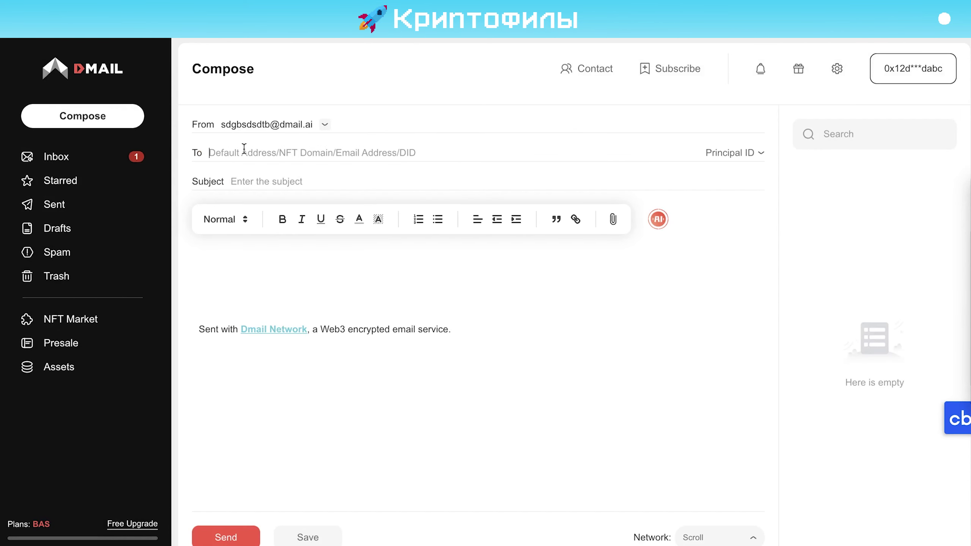
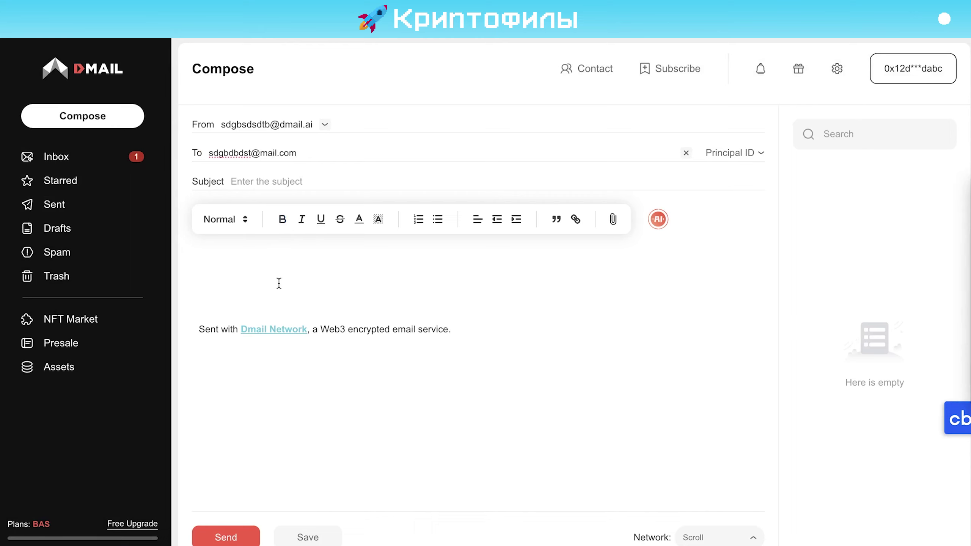
pyautogui.click(301, 182)
pyautogui.write('sdgsdgb')
pyautogui.click(246, 276)
pyautogui.write('sdgsdgs')
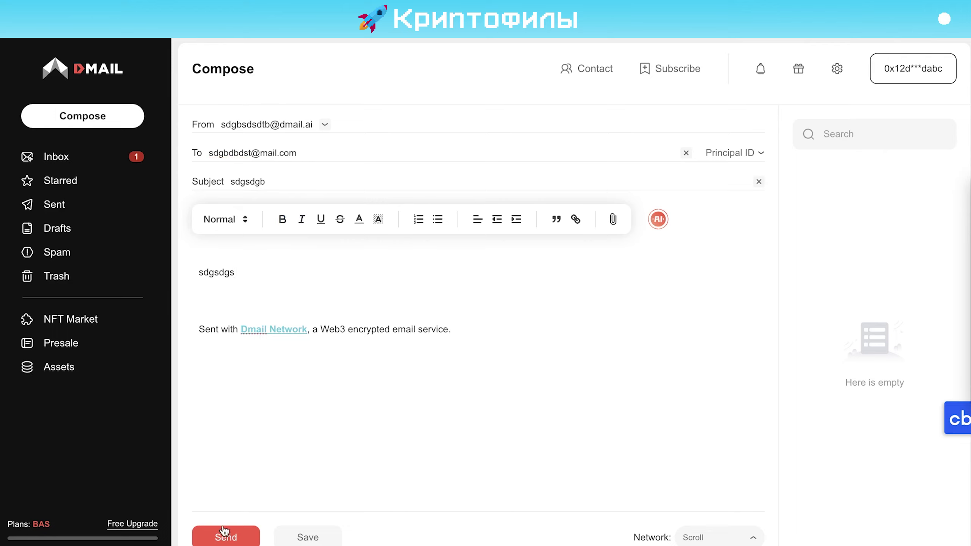
pyautogui.click(225, 533)
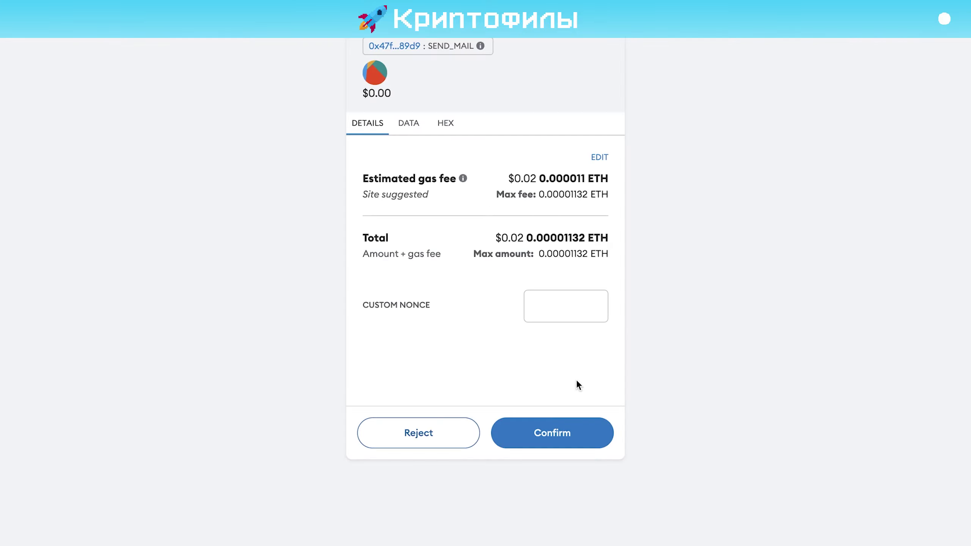
pyautogui.click(546, 433)
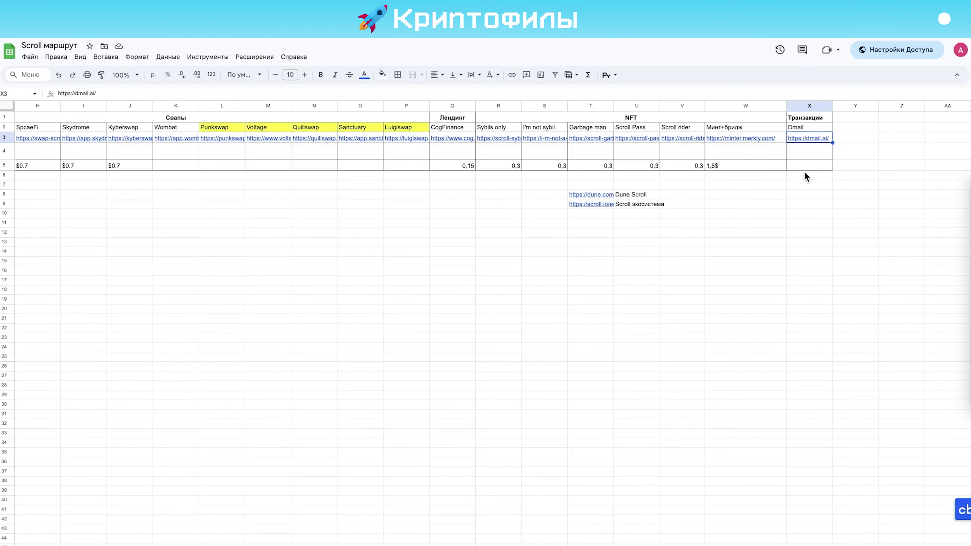
# Enter 0,02 as the Dmail cost in cell X5
pyautogui.click(805, 166)
pyautogui.write('0,02')
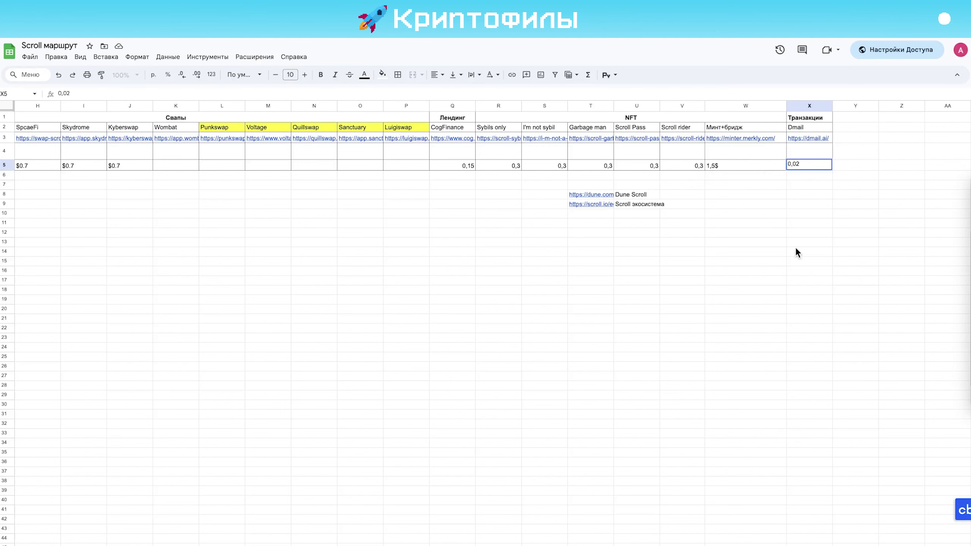
pyautogui.click(794, 245)
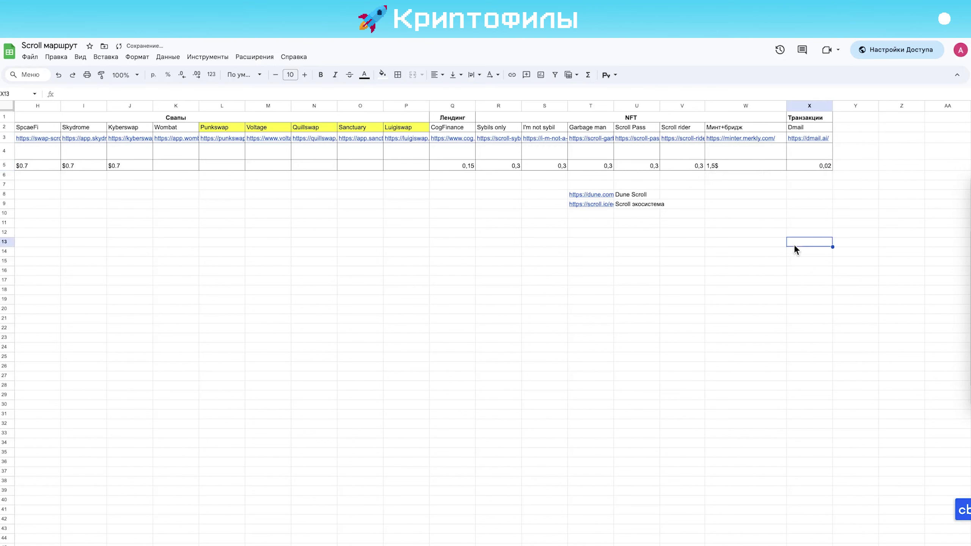
pyautogui.click(811, 164)
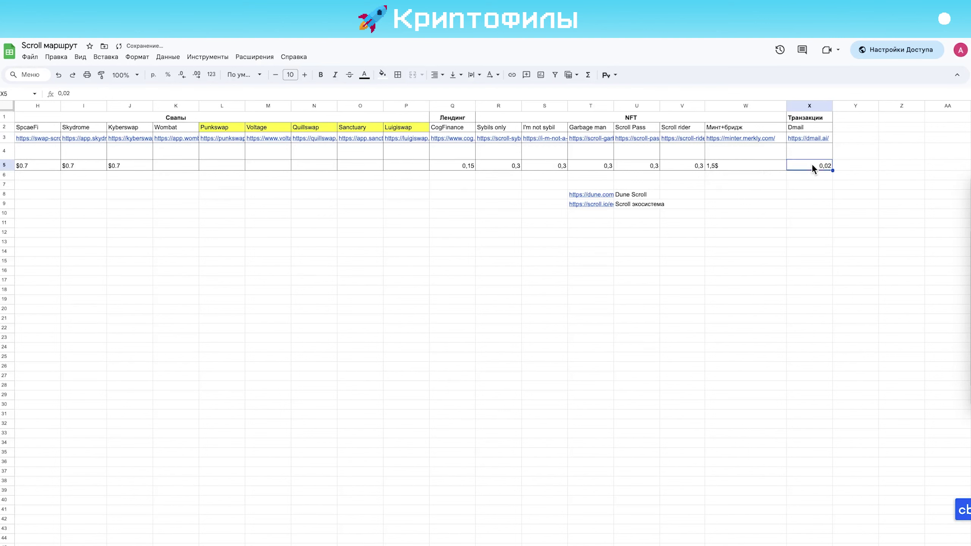
# Review the bridge, swap, Dmail, NFT and Лендинг column headers of the route sheet
pyautogui.press('Left')
pyautogui.press('Left')
pyautogui.press('Left')
pyautogui.press('Left')
pyautogui.press('Left')
pyautogui.press('Left')
pyautogui.press('Left')
pyautogui.press('Left')
pyautogui.press('Left')
pyautogui.press('Left')
pyautogui.press('Left')
pyautogui.press('Left')
pyautogui.press('Left')
pyautogui.press('Left')
pyautogui.press('Left')
pyautogui.press('Left')
pyautogui.press('Left')
pyautogui.press('Left')
pyautogui.press('Left')
pyautogui.press('Left')
pyautogui.press('Left')
pyautogui.press('Left')
pyautogui.press('Left')
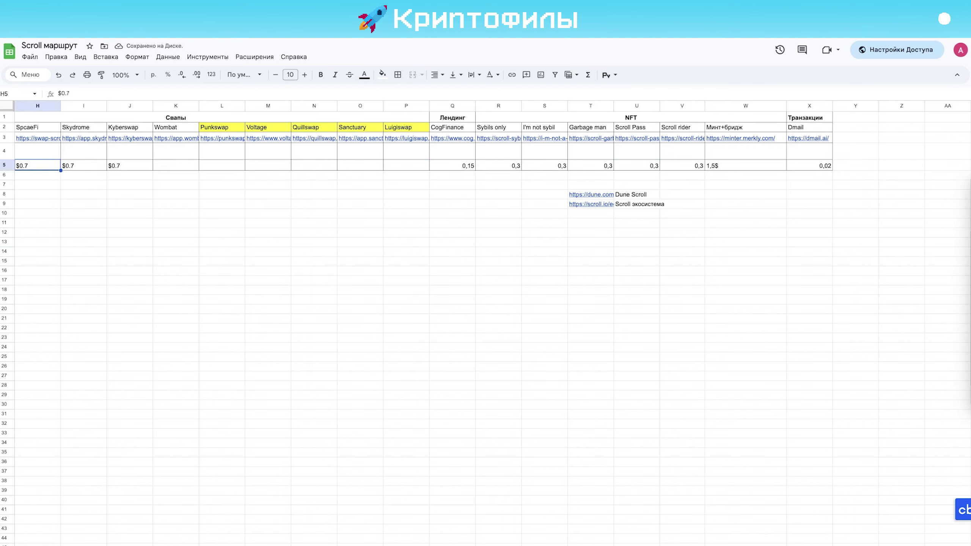
pyautogui.press('Up')
pyautogui.press('Right')
pyautogui.press('Up')
pyautogui.press('Up')
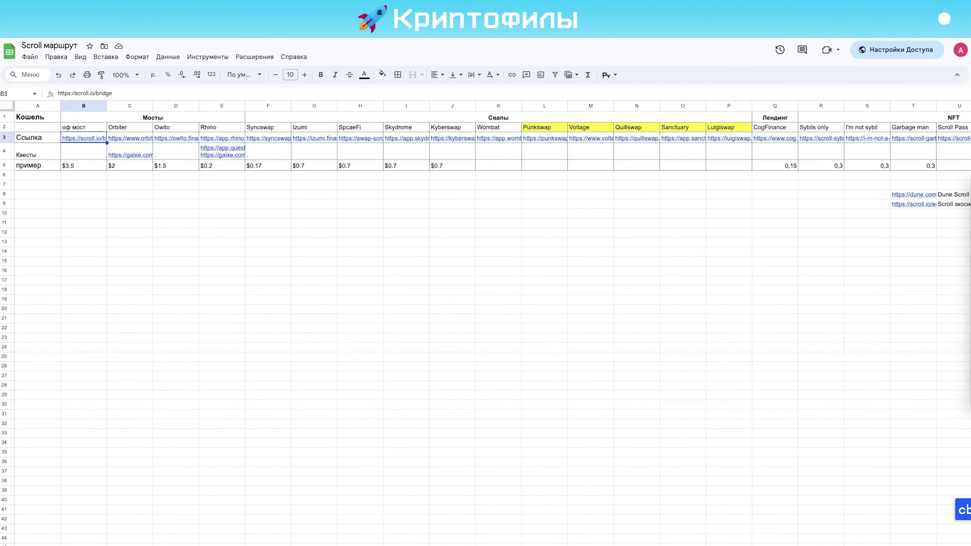
pyautogui.press('Right')
pyautogui.press('Right')
pyautogui.press('Right')
pyautogui.press('Right')
pyautogui.press('Right')
pyautogui.press('Right')
pyautogui.press('Right')
pyautogui.press('Right')
pyautogui.press('Right')
pyautogui.press('Right')
pyautogui.press('Right')
pyautogui.press('Right')
pyautogui.press('Right')
pyautogui.press('Right')
pyautogui.press('Right')
pyautogui.press('Right')
pyautogui.press('Right')
pyautogui.press('Right')
pyautogui.press('Right')
pyautogui.press('Right')
pyautogui.press('Right')
pyautogui.press('Right')
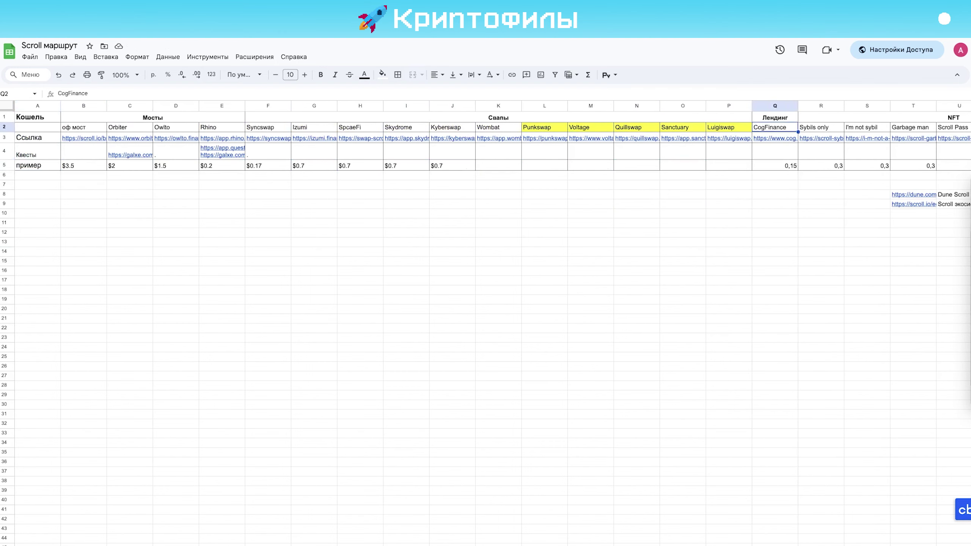
pyautogui.press('Left')
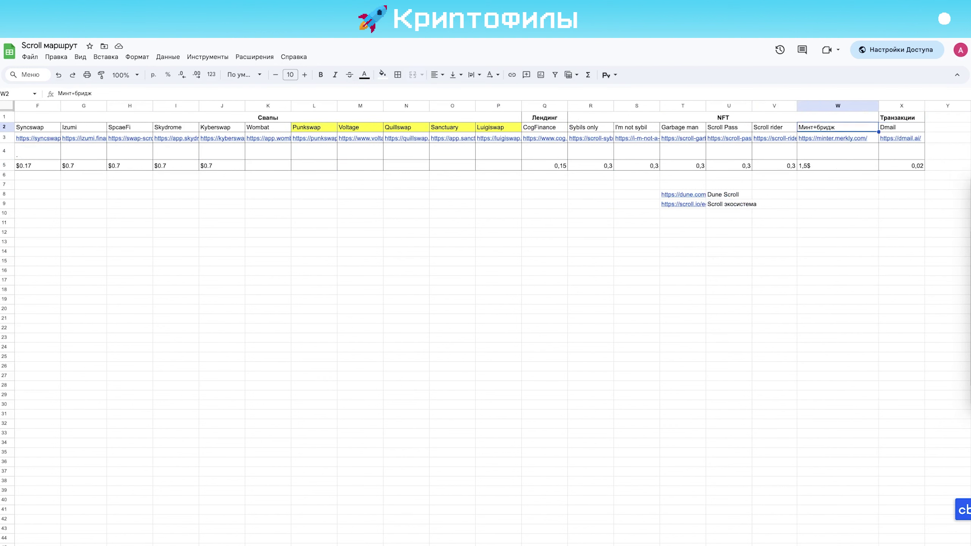
pyautogui.press('Right')
pyautogui.press('Up')
pyautogui.press('Left')
pyautogui.press('Left')
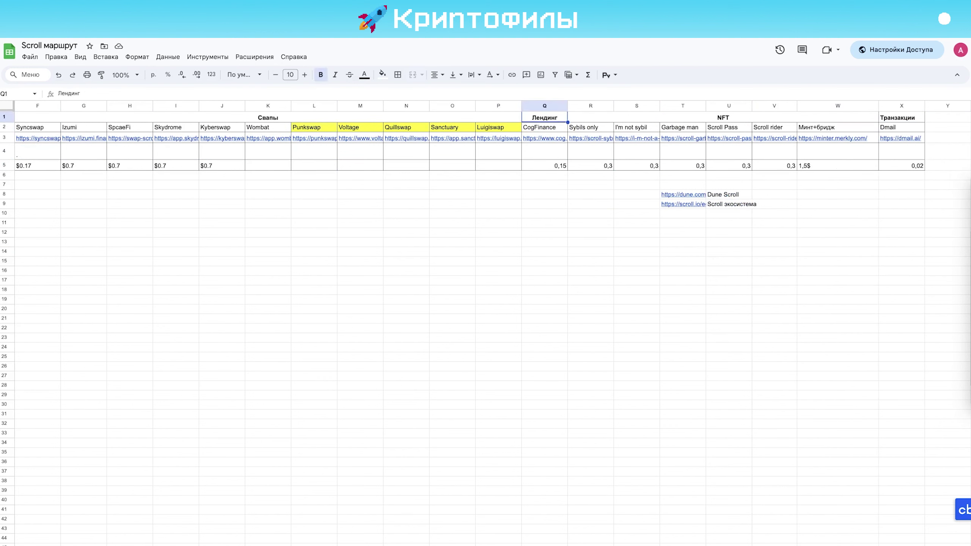
pyautogui.press('Left')
pyautogui.press('Left')
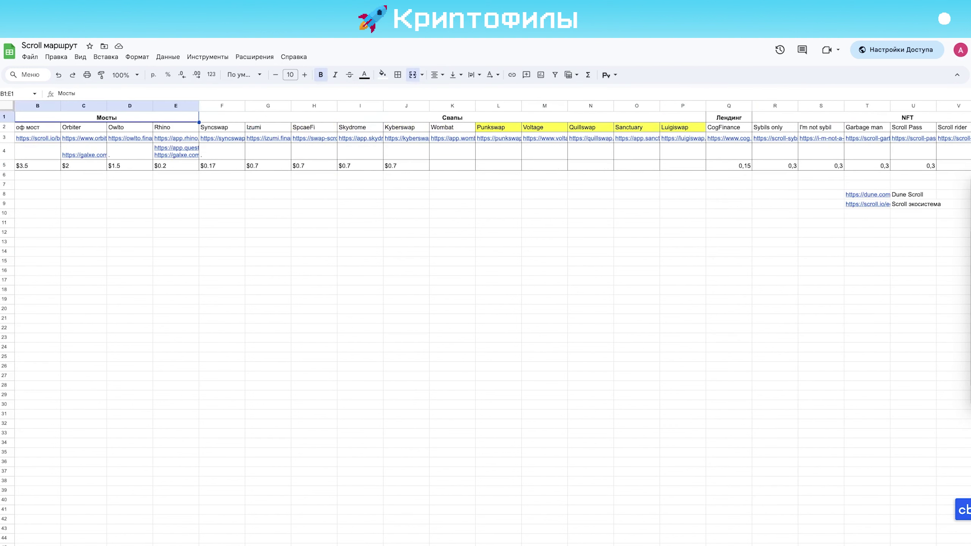
# Open the Dune Scroll dashboard link stored in cell T8
pyautogui.press('Down')
pyautogui.press('Down')
pyautogui.press('Down')
pyautogui.press('Down')
pyautogui.press('Down')
pyautogui.press('Down')
pyautogui.press('Down')
pyautogui.press('Right')
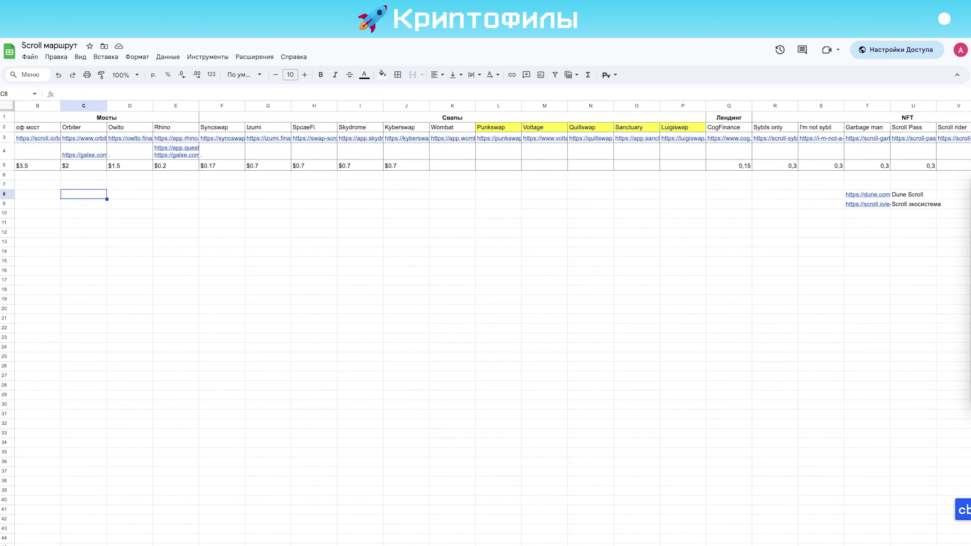
pyautogui.press('Right')
pyautogui.press('Right')
pyautogui.press('Right')
pyautogui.press('Right')
pyautogui.press('Right')
pyautogui.press('Right')
pyautogui.press('Right')
pyautogui.press('Right')
pyautogui.press('Right')
pyautogui.press('Right')
pyautogui.press('Right')
pyautogui.press('Right')
pyautogui.press('Right')
pyautogui.press('Right')
pyautogui.press('Right')
pyautogui.press('Right')
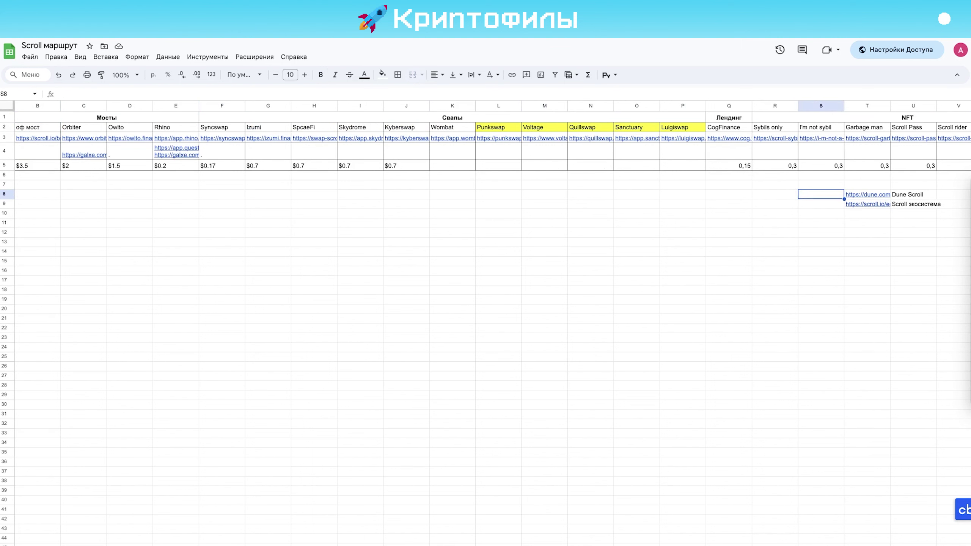
pyautogui.press('Right')
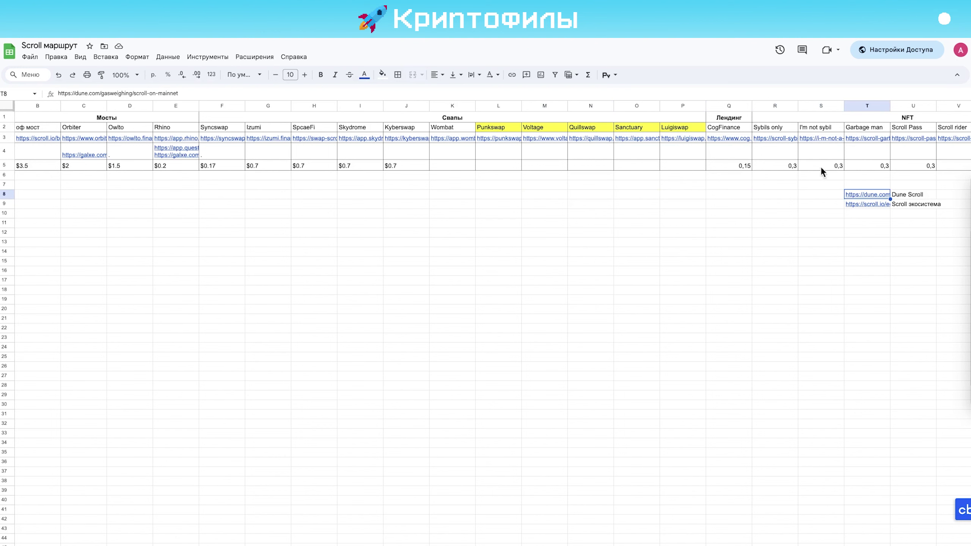
pyautogui.moveTo(858, 193)
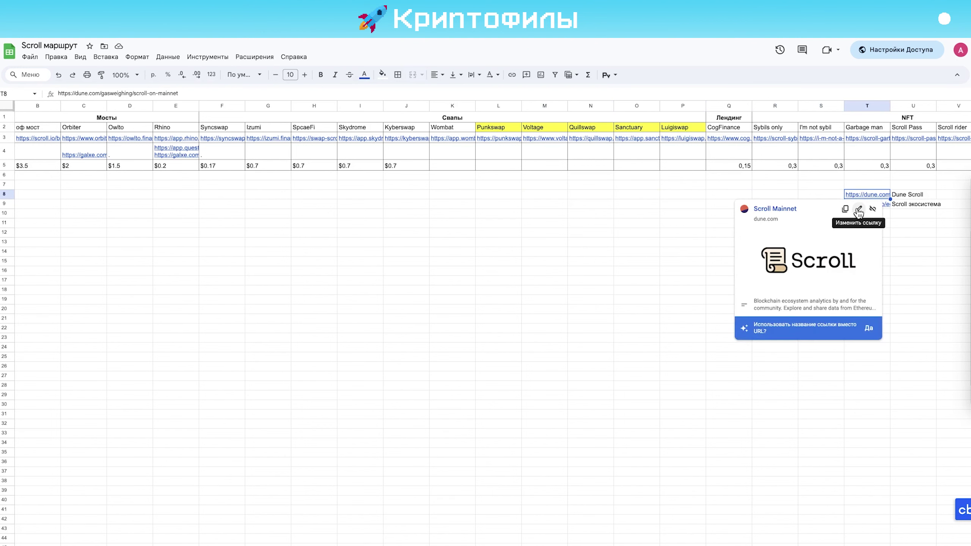
pyautogui.click(785, 212)
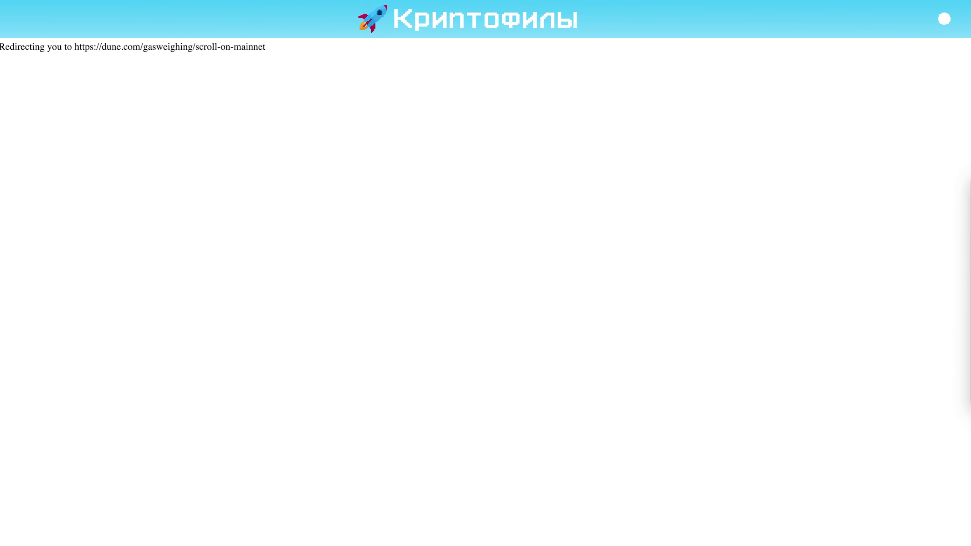
# Back in the sheet, check the T8 and T9 links, then switch to the Dune Scroll Mainnet dashboard
pyautogui.hotkey('ctrl', 'w')
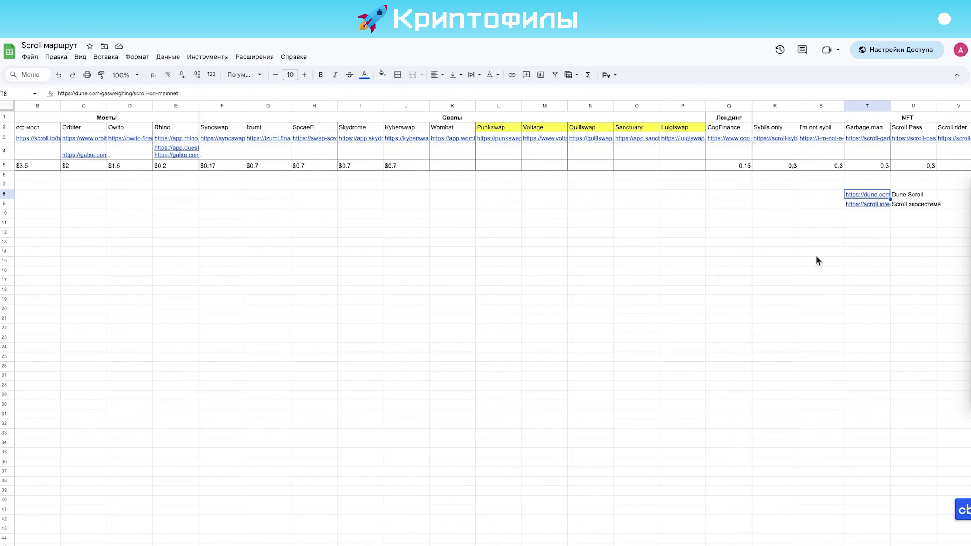
pyautogui.click(862, 226)
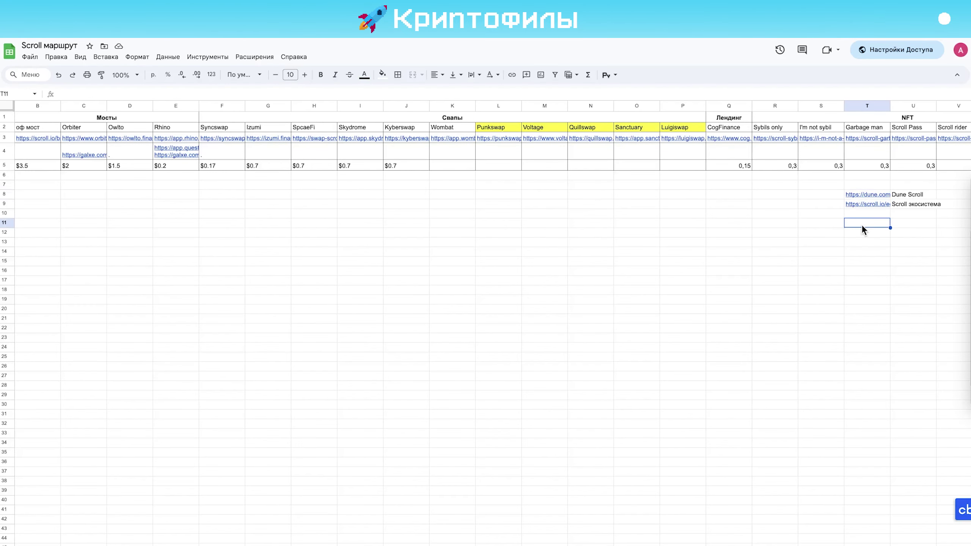
pyautogui.press('Up')
pyautogui.press('Up')
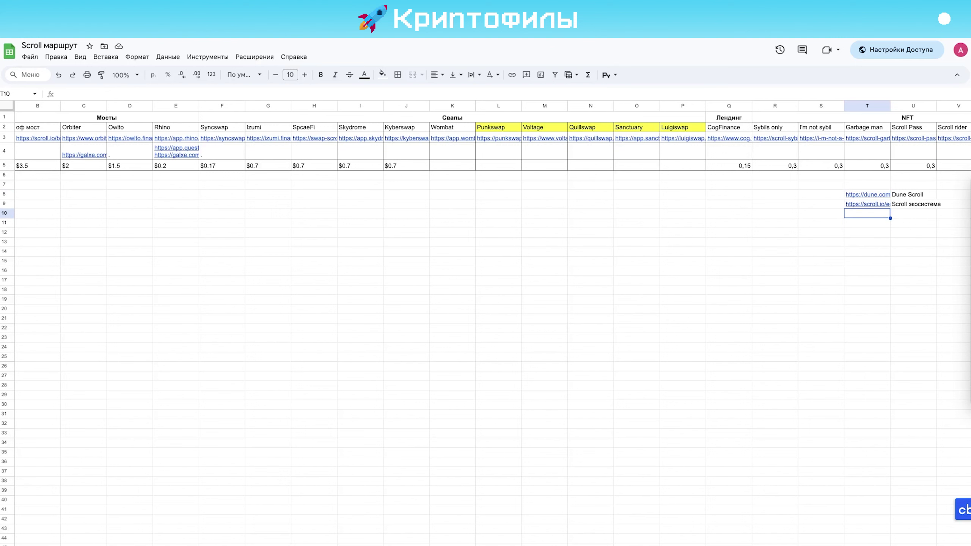
pyautogui.press('Down')
pyautogui.press('Up')
pyautogui.press('Up')
pyautogui.press('Down')
pyautogui.press('Left')
pyautogui.press('Left')
pyautogui.press('Left')
pyautogui.press('Left')
pyautogui.press('Left')
pyautogui.press('Left')
pyautogui.press('Left')
pyautogui.press('Left')
pyautogui.press('Left')
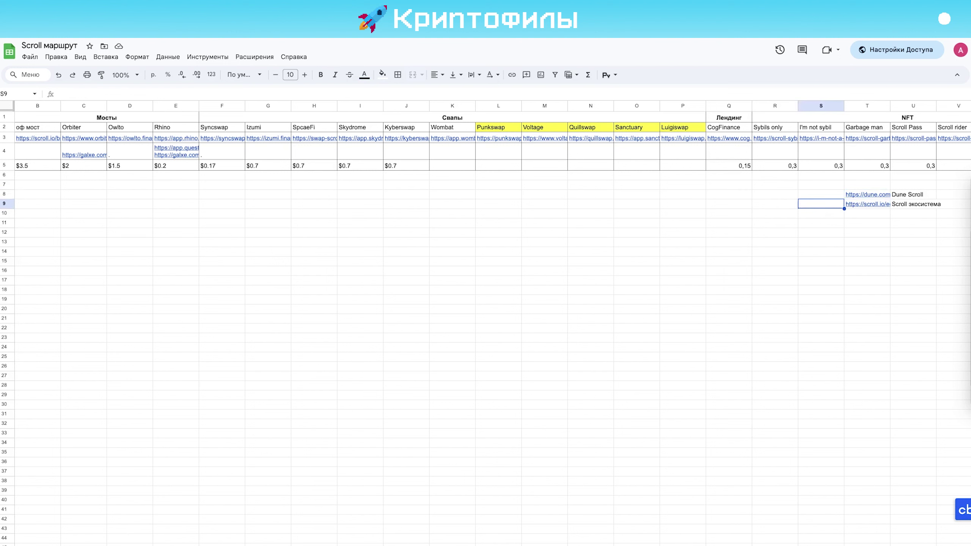
pyautogui.press('Left')
pyautogui.press('Left')
pyautogui.press('Left')
pyautogui.press('Left')
pyautogui.press('Left')
pyautogui.press('Left')
pyautogui.press('Left')
pyautogui.press('Left')
pyautogui.press('Left')
pyautogui.press('Left')
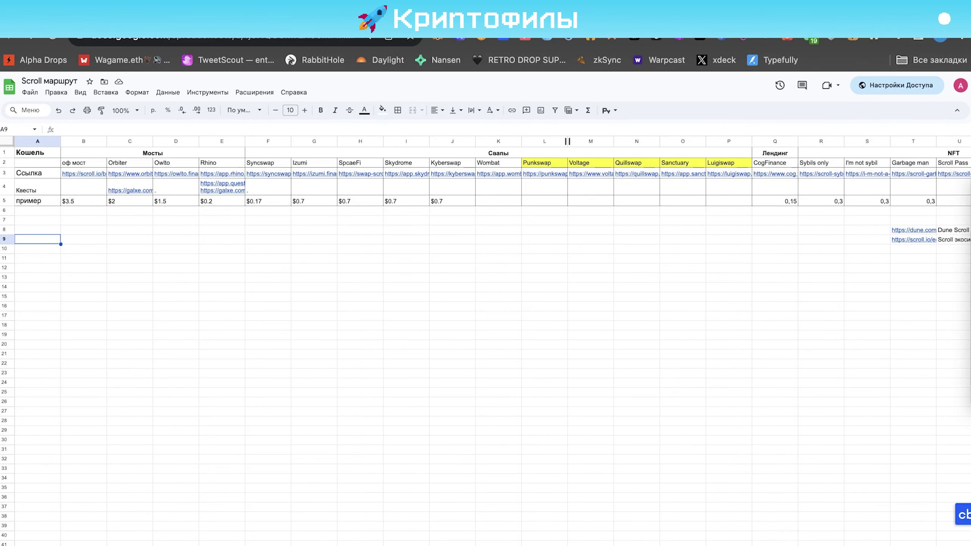
pyautogui.hotkey('ctrl', 'Tab')
pyautogui.scroll(-2, 298, 336)
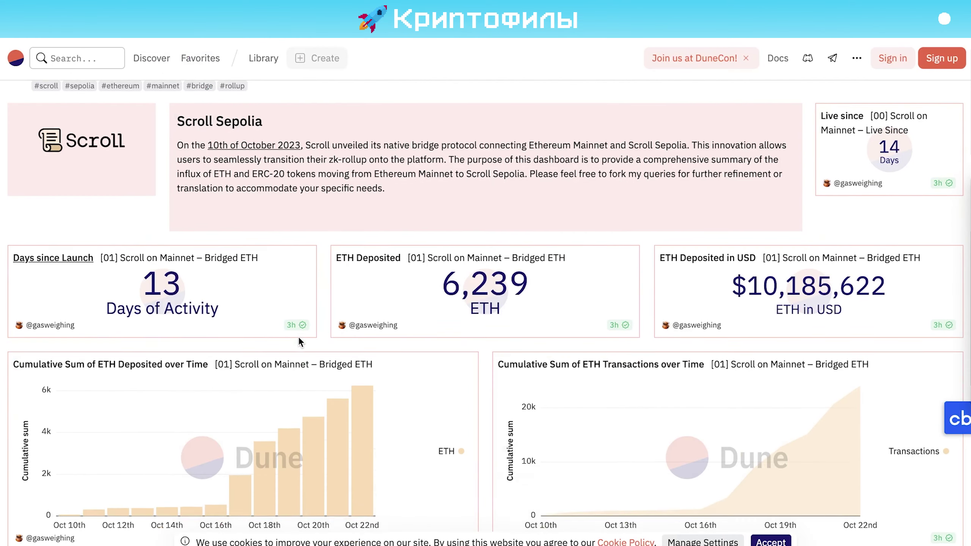
pyautogui.scroll(2, 298, 336)
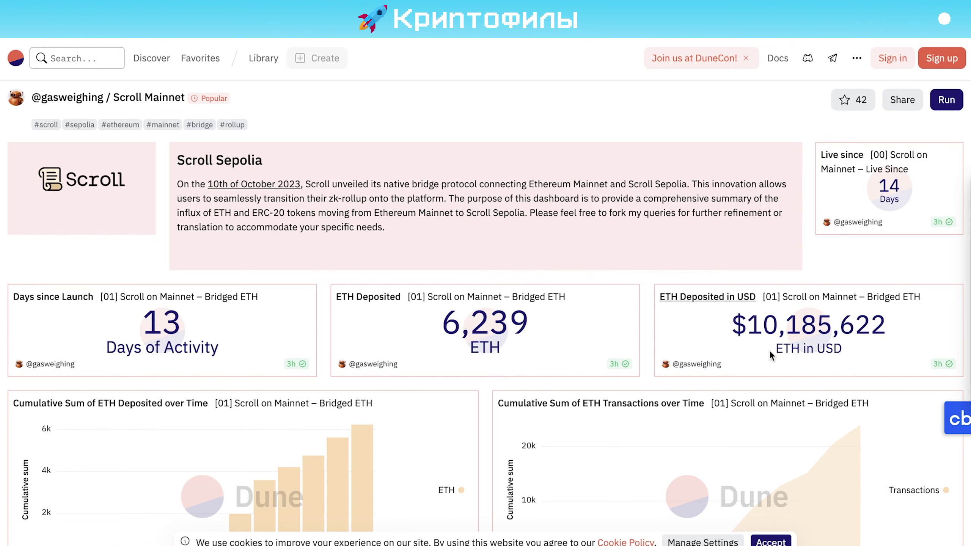
pyautogui.scroll(-3, 652, 309)
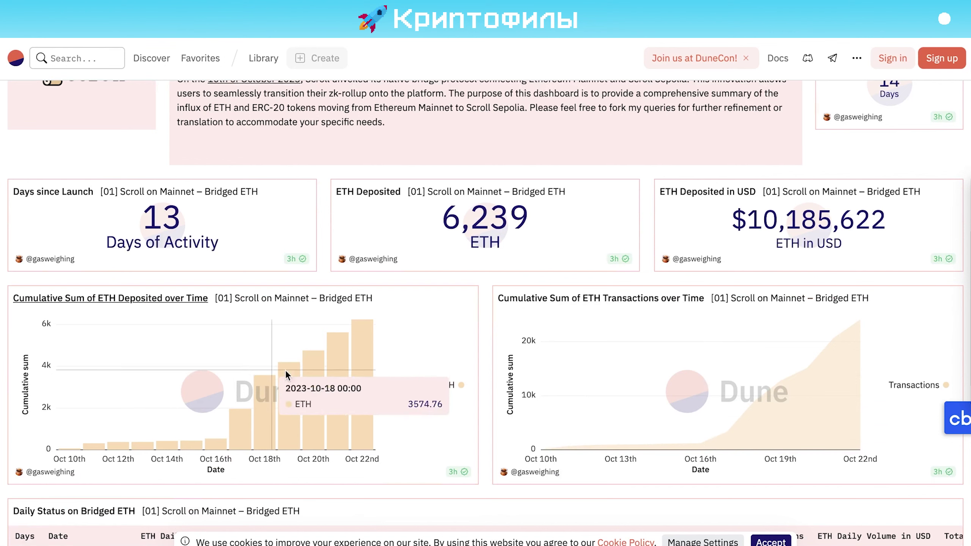
pyautogui.scroll(-1, 686, 282)
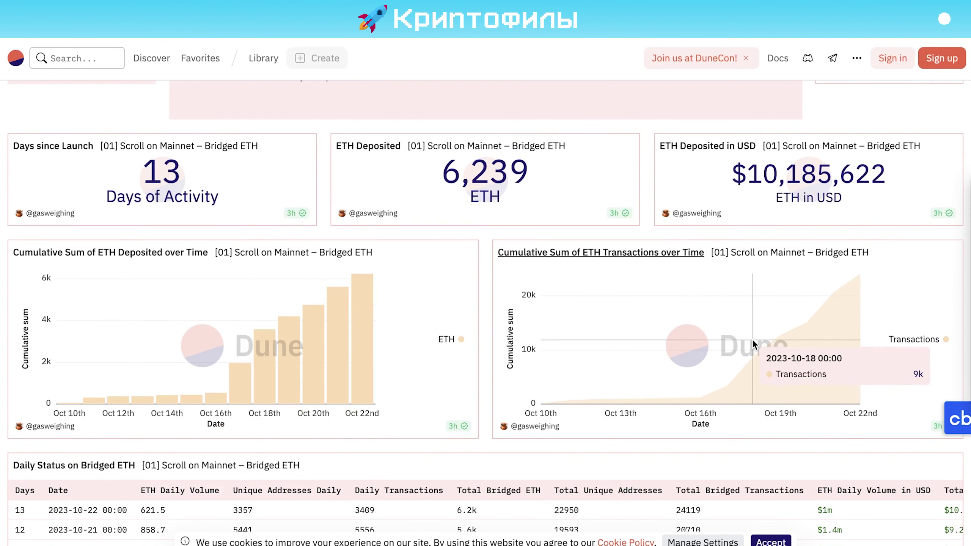
pyautogui.scroll(-5, 720, 358)
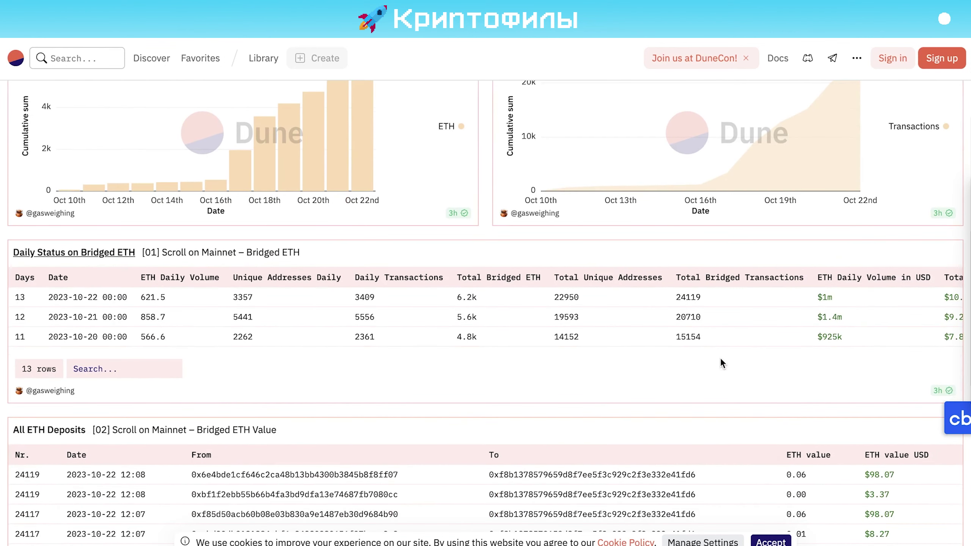
pyautogui.scroll(-1, 706, 343)
pyautogui.scroll(2, 691, 360)
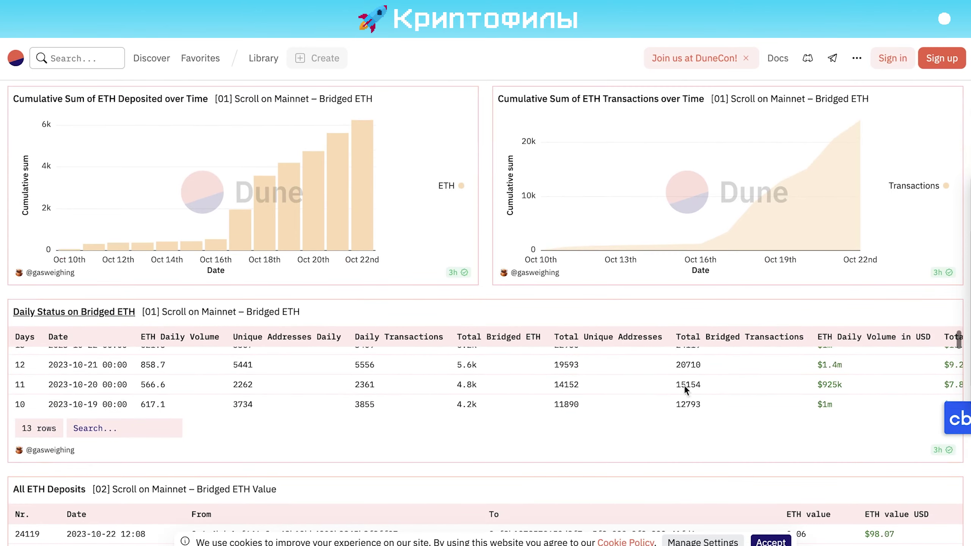
pyautogui.scroll(-12, 685, 384)
pyautogui.scroll(4, 690, 231)
pyautogui.scroll(-2, 690, 225)
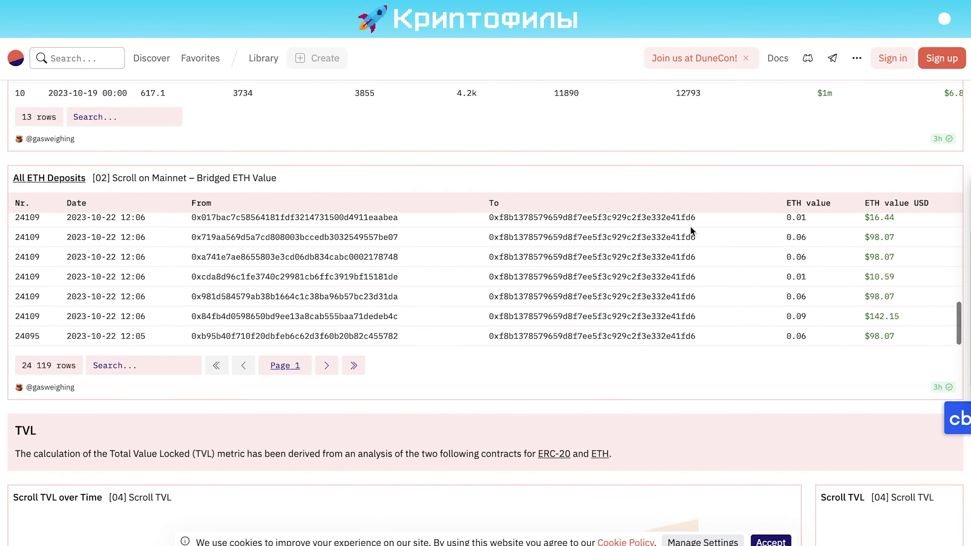
pyautogui.scroll(-10, 644, 405)
pyautogui.scroll(-3, 645, 404)
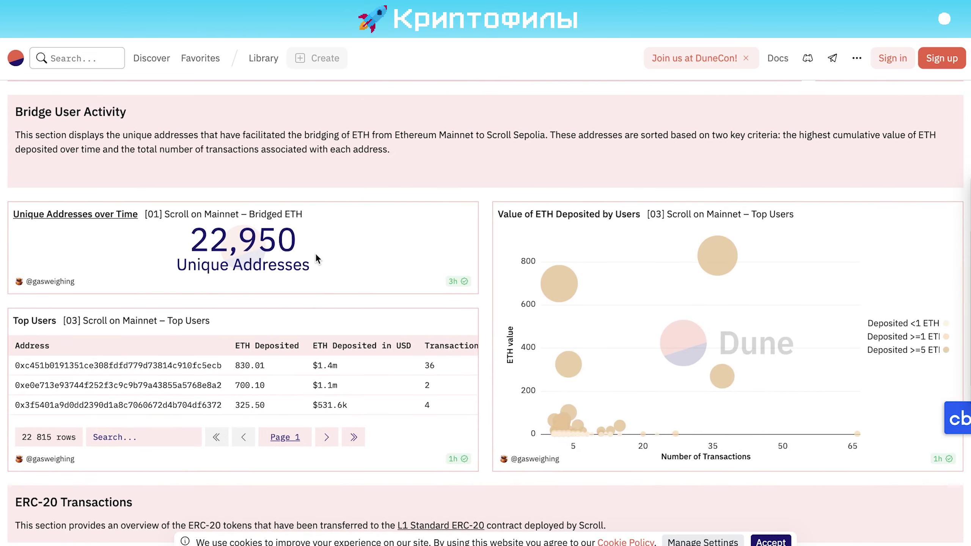
pyautogui.press('Home')
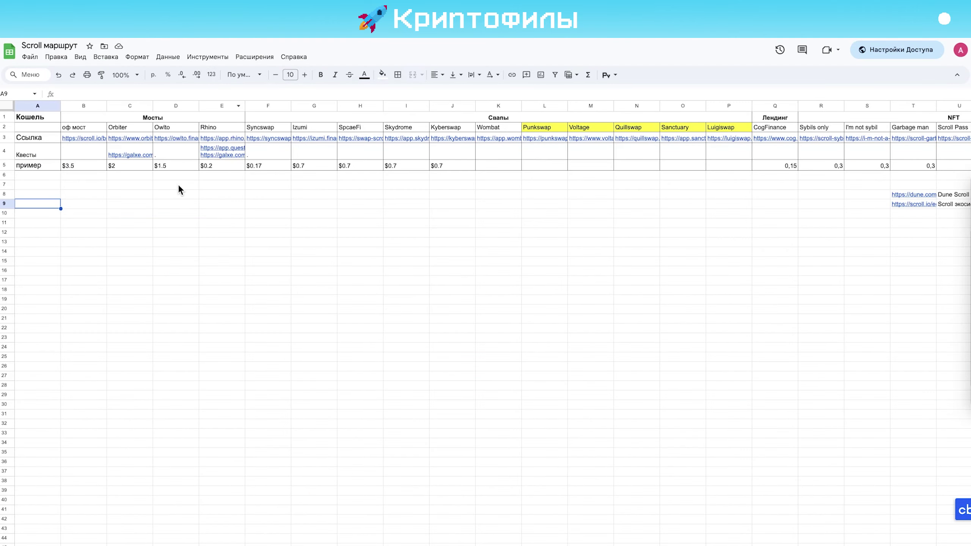
# Back in the route sheet, check the Rhino bridge link in E3 and quest links in row 4
pyautogui.click(179, 186)
pyautogui.press('Right')
pyautogui.press('Up')
pyautogui.press('Up')
pyautogui.press('Up')
pyautogui.press('Up')
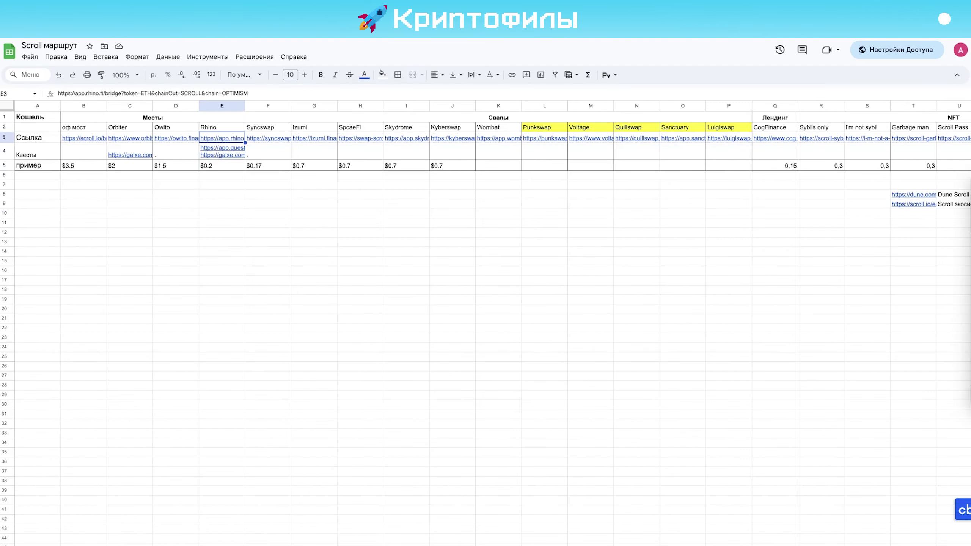
pyautogui.press('Right')
pyautogui.press('Left')
pyautogui.press('Down')
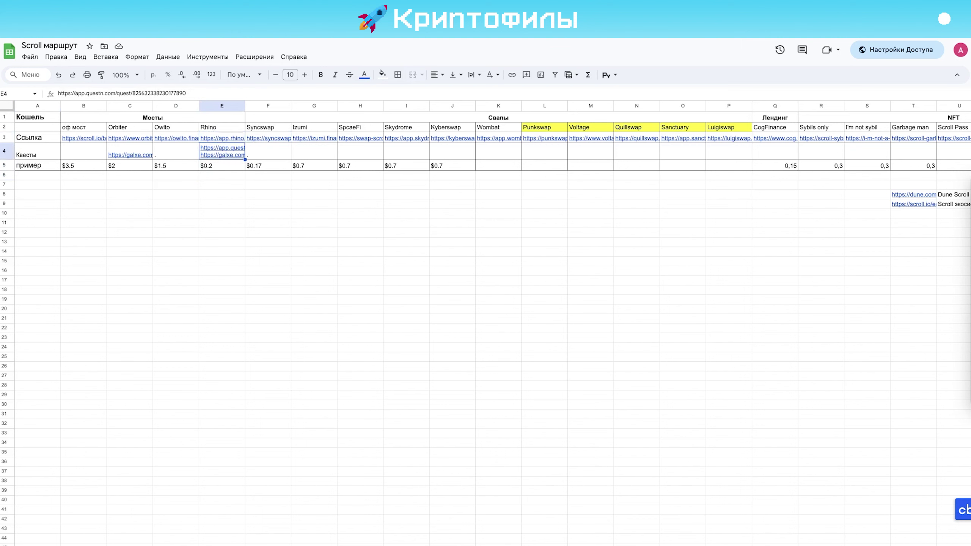
pyautogui.press('Right')
pyautogui.press('Left')
pyautogui.press('Up')
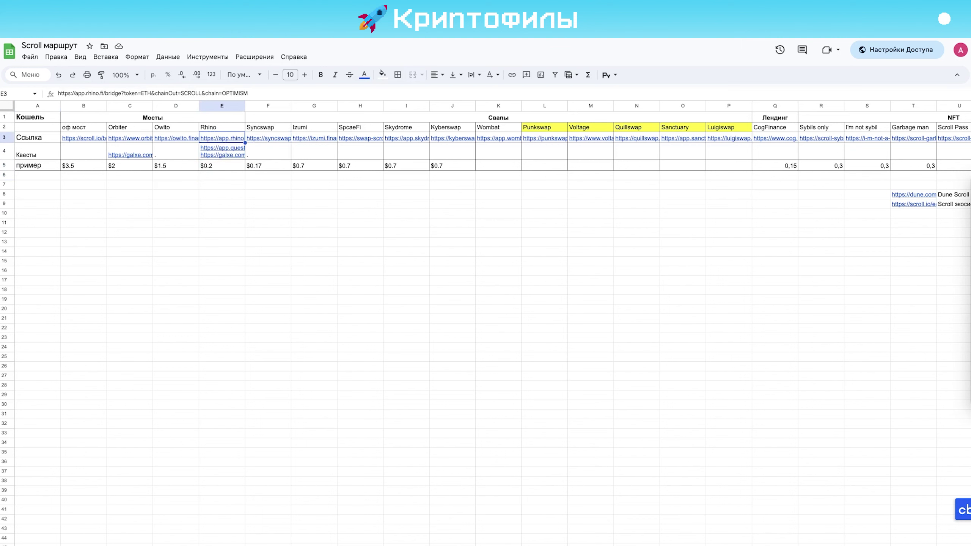